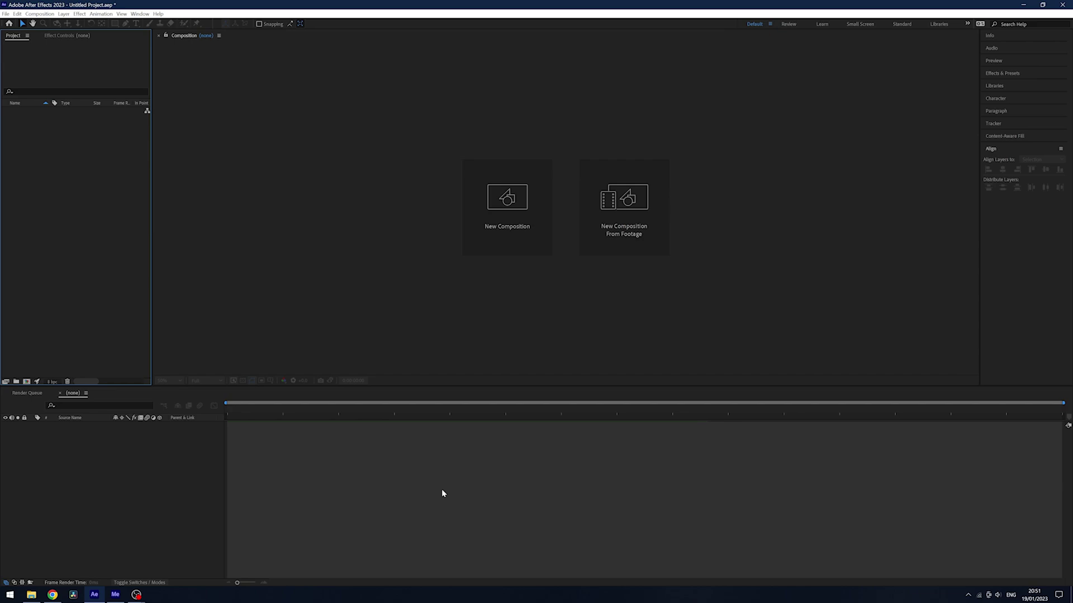
Import both pexels MP4 clips from the desktop folder into the Project panel
click(441, 491)
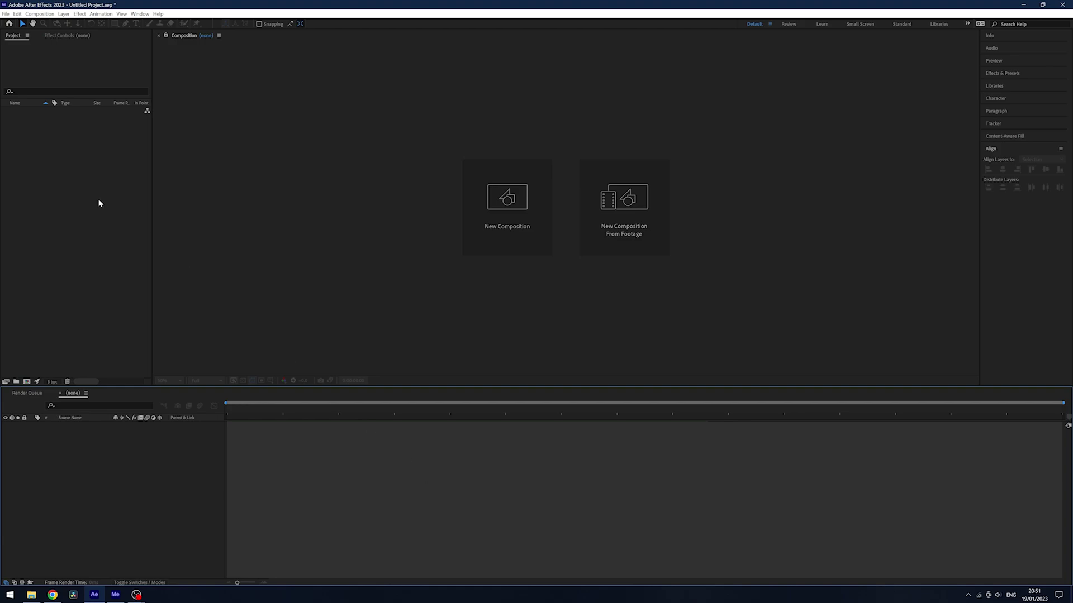
click(99, 202)
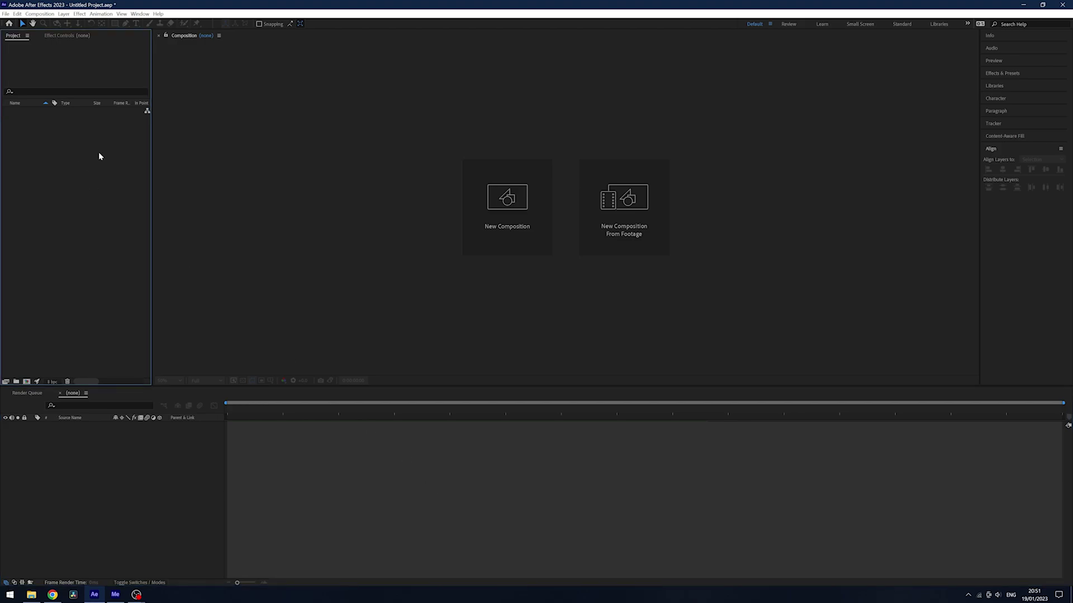
click(6, 14)
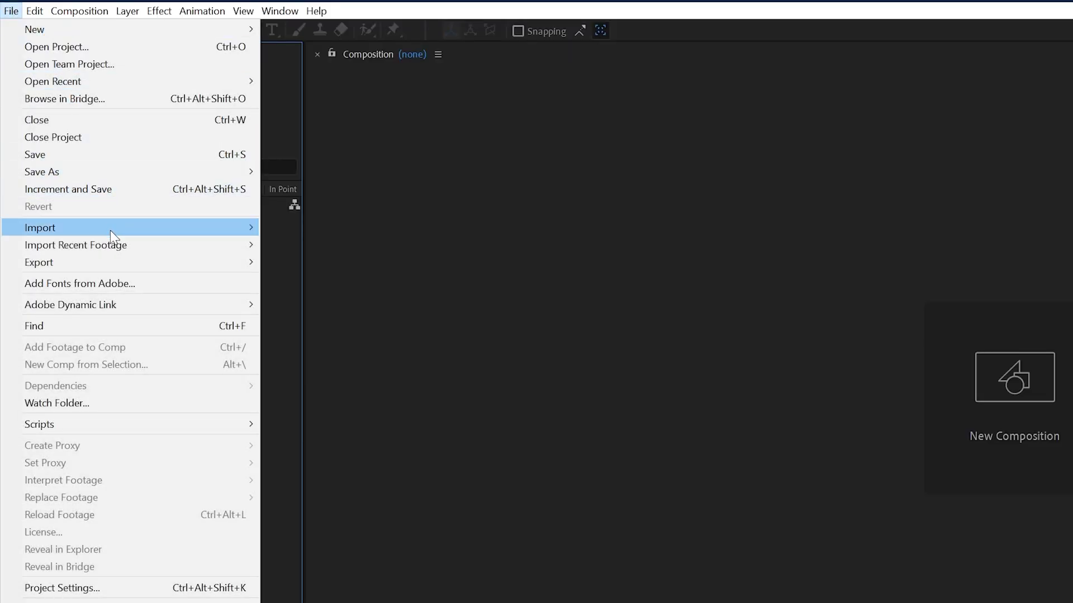
mouse_move(110, 230)
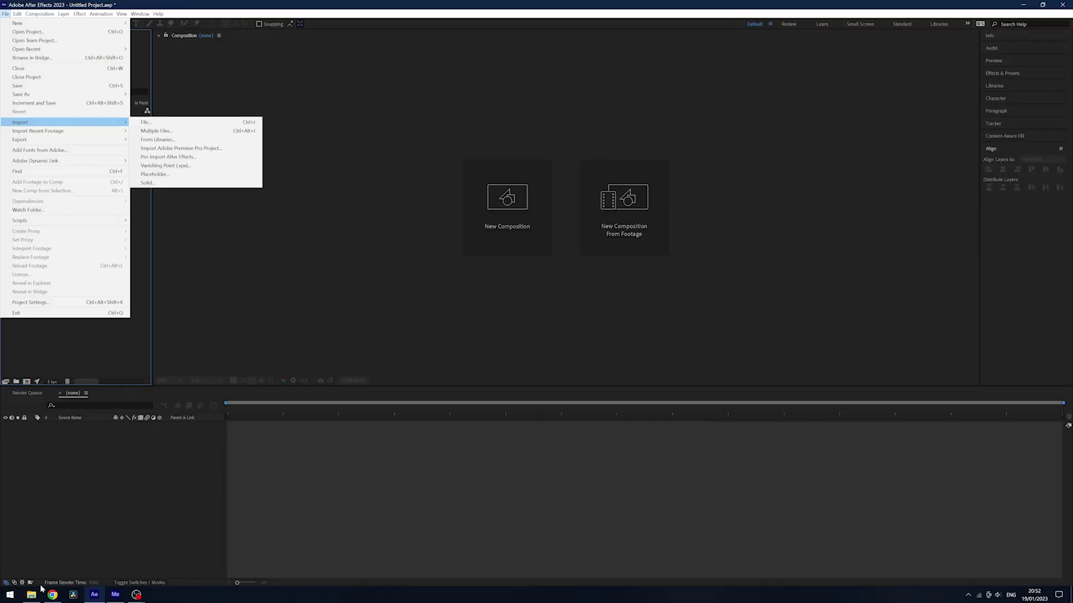
click(32, 594)
drag(548, 326, 53, 223)
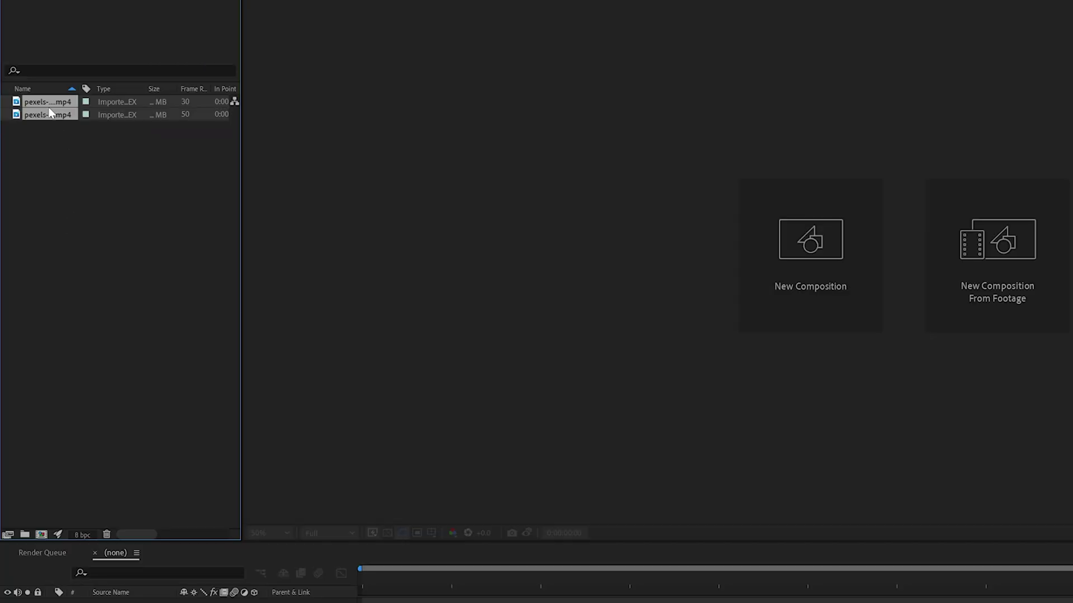
Group the two clips into a new project folder named 'Footage'
drag(46, 102, 24, 535)
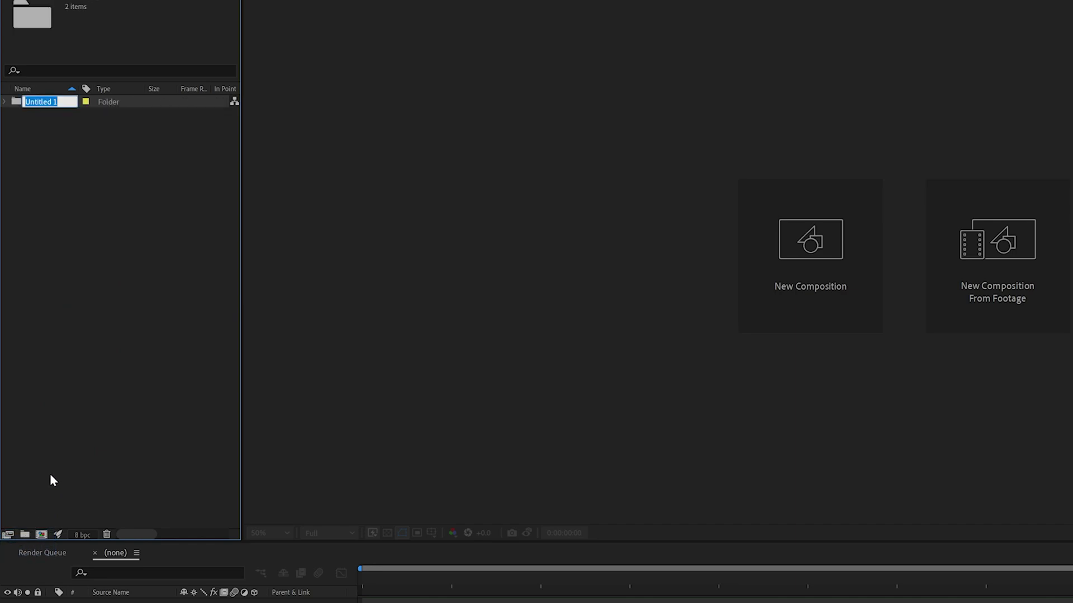
text(Foota)
text(ge)
click(70, 271)
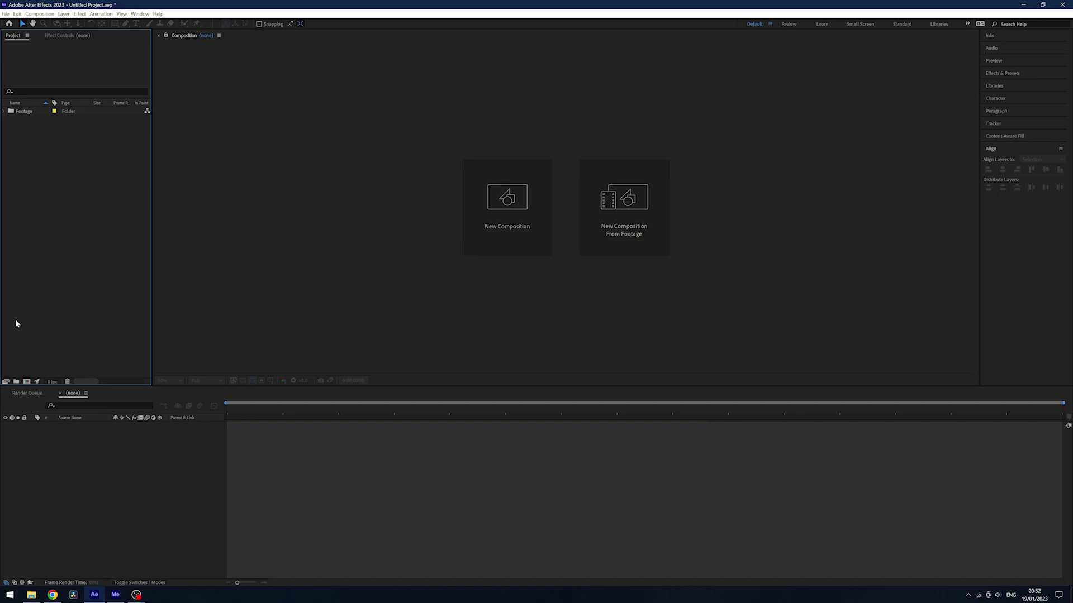
Create composition 'Sequence' at 1920x1080, 25 fps, with a 0:00:10:00 duration
click(27, 381)
text(Sequence)
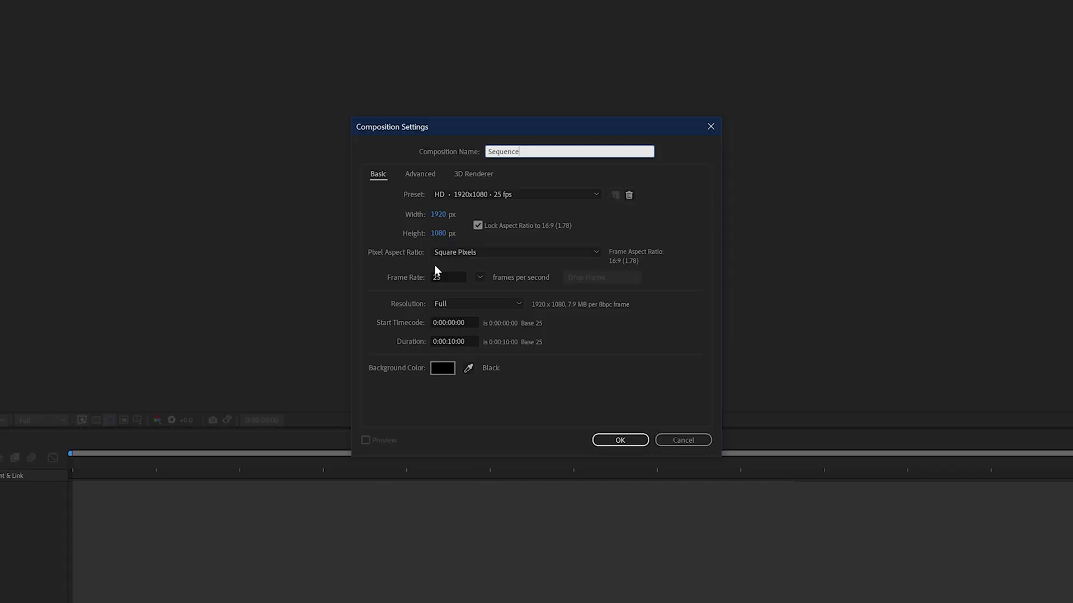
click(448, 276)
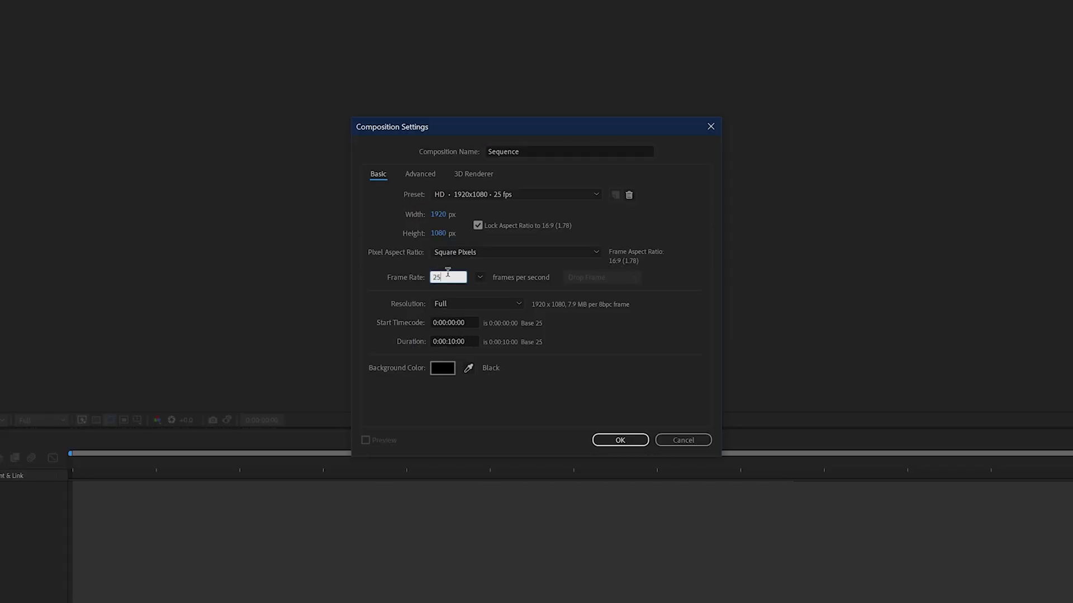
click(455, 341)
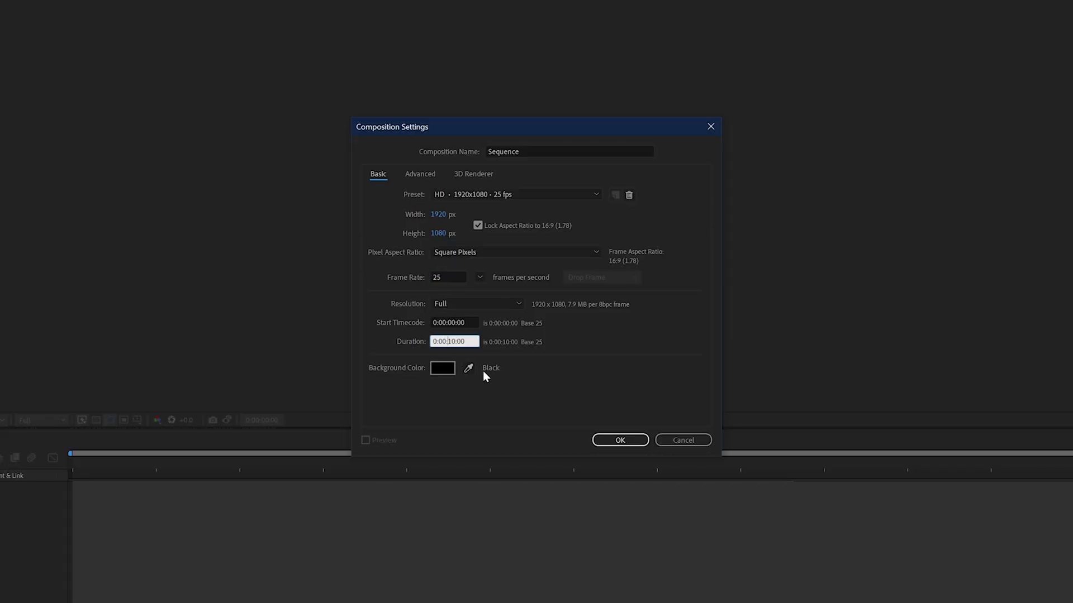
click(634, 442)
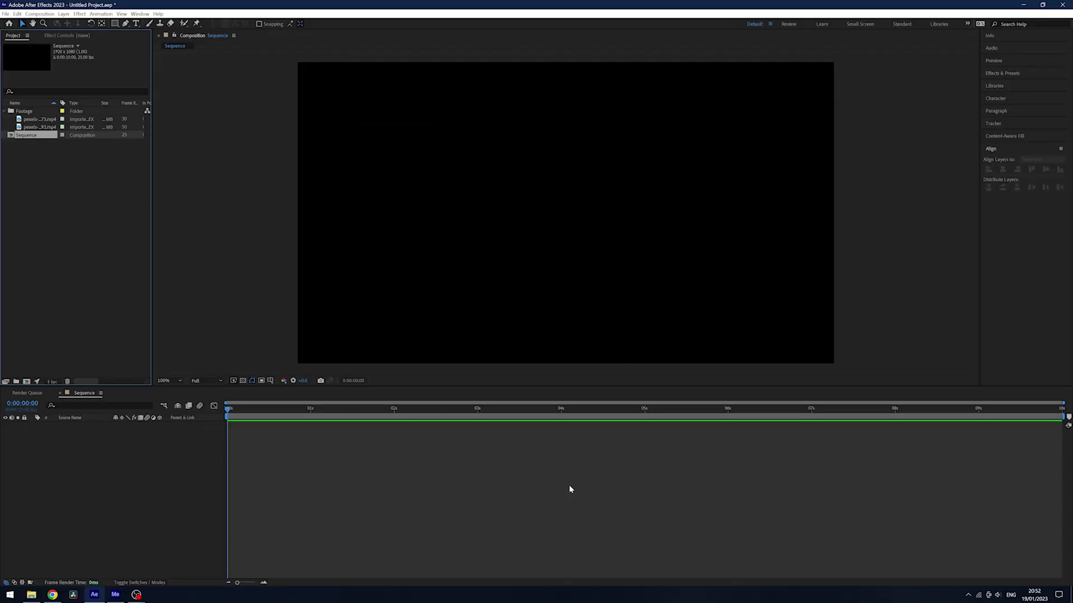
Add the desert clip to Sequence as layer 1 and preview it from the start
click(41, 175)
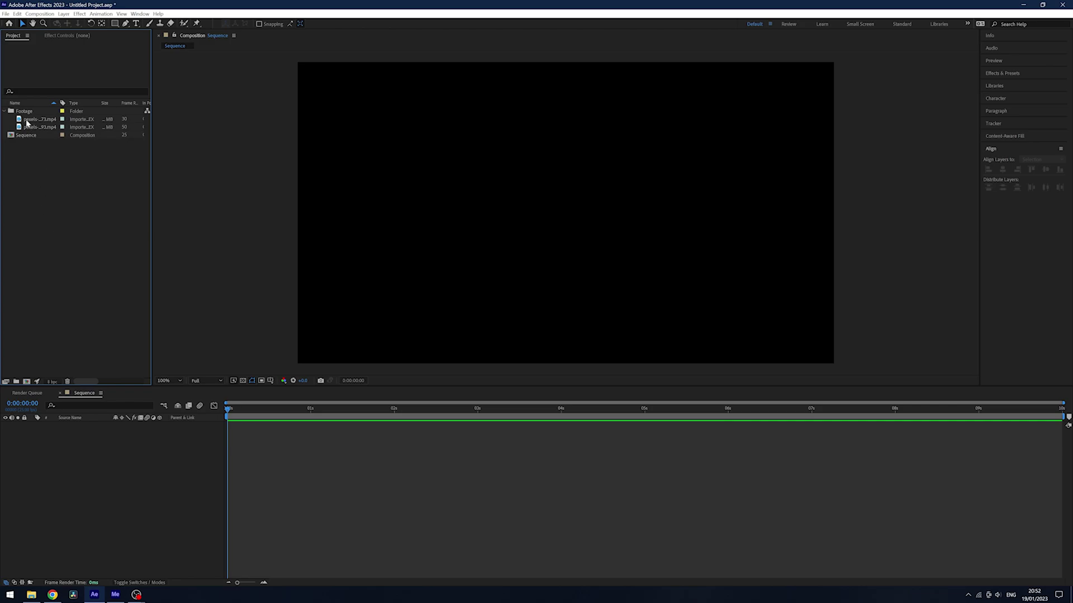
drag(27, 123, 304, 513)
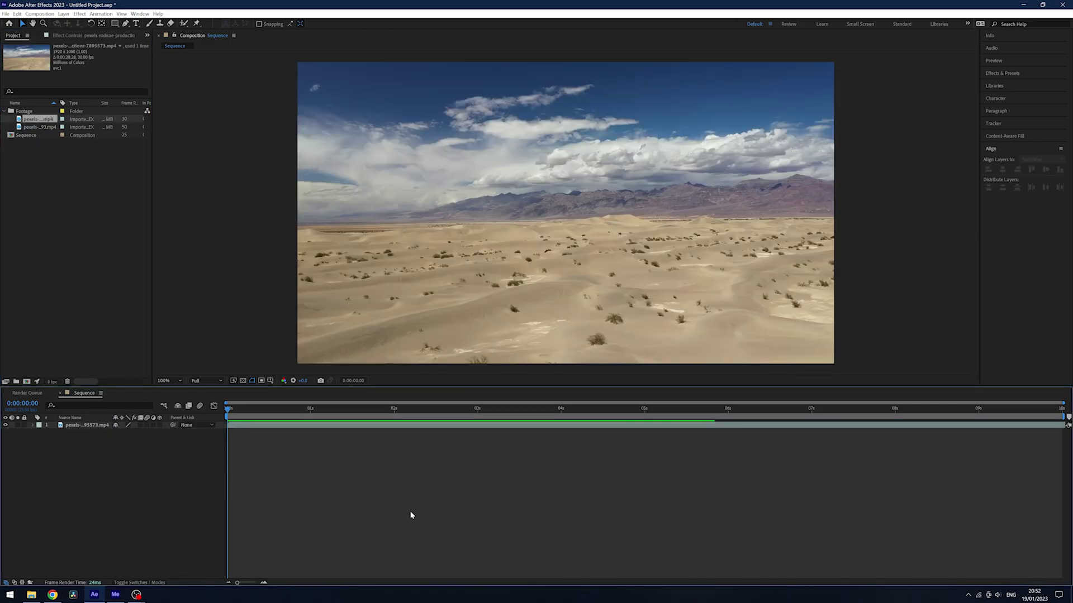
key(space)
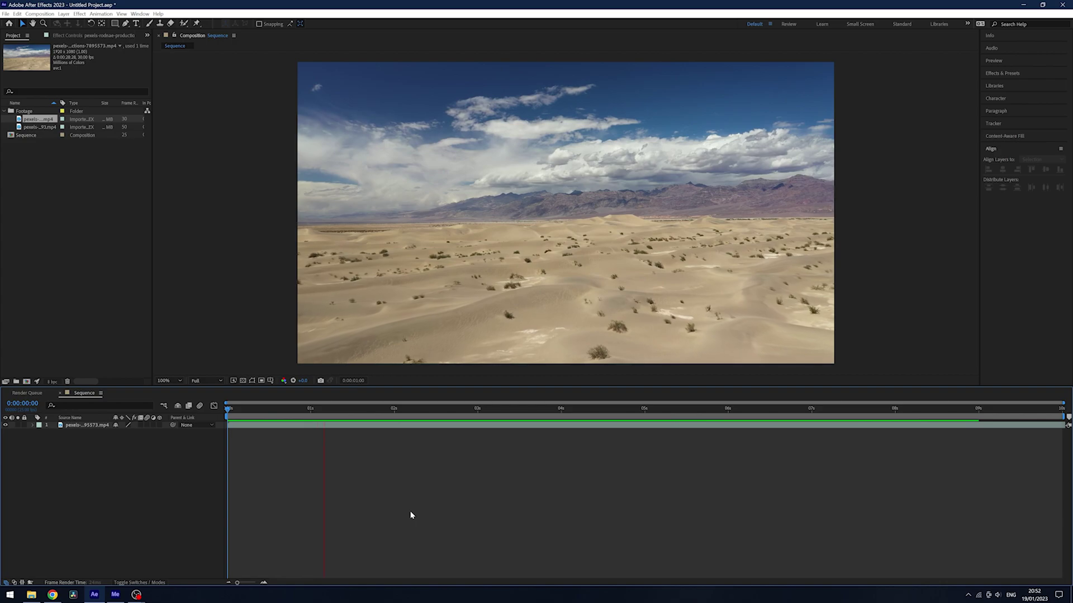
click(391, 408)
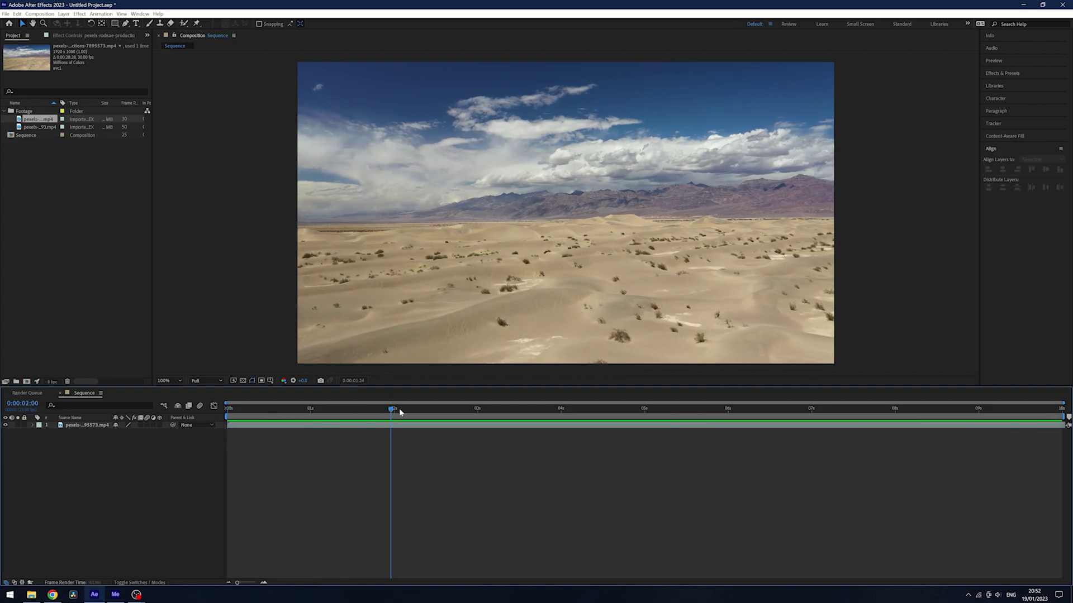
click(762, 409)
drag(762, 425, 228, 447)
key(space)
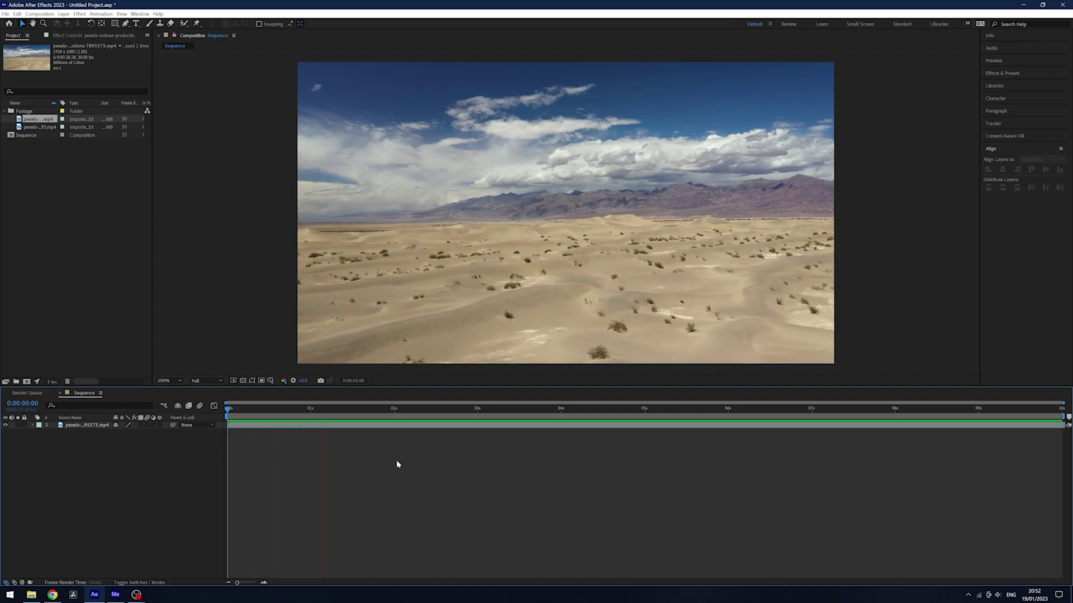
key(space)
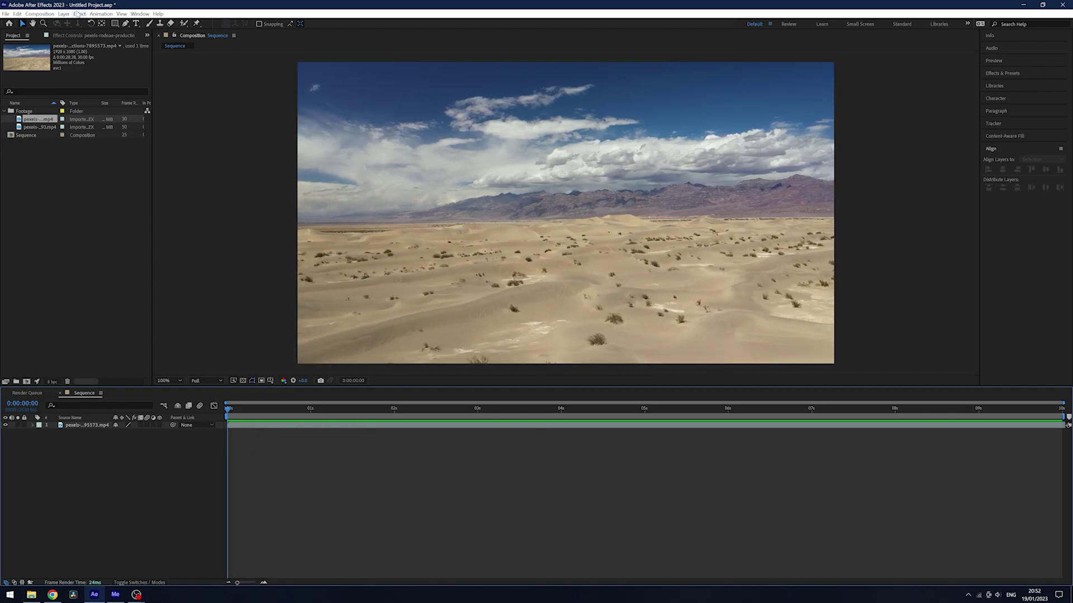
key(ctrl+t)
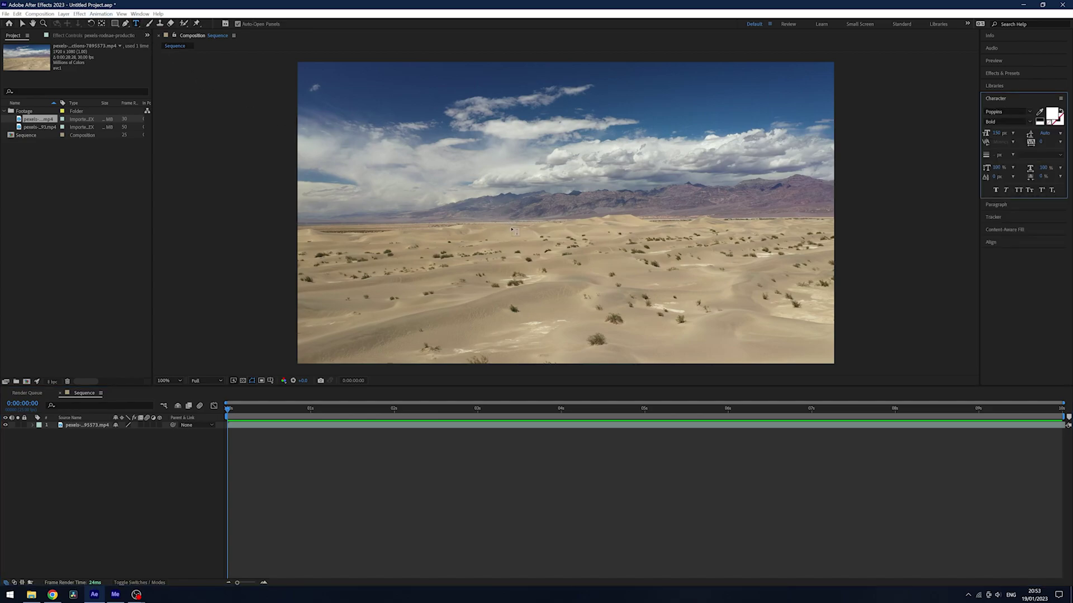
Type the title 'MY FIRST ANIMATION' over the desert in Poppins Bold at 150 px
click(512, 231)
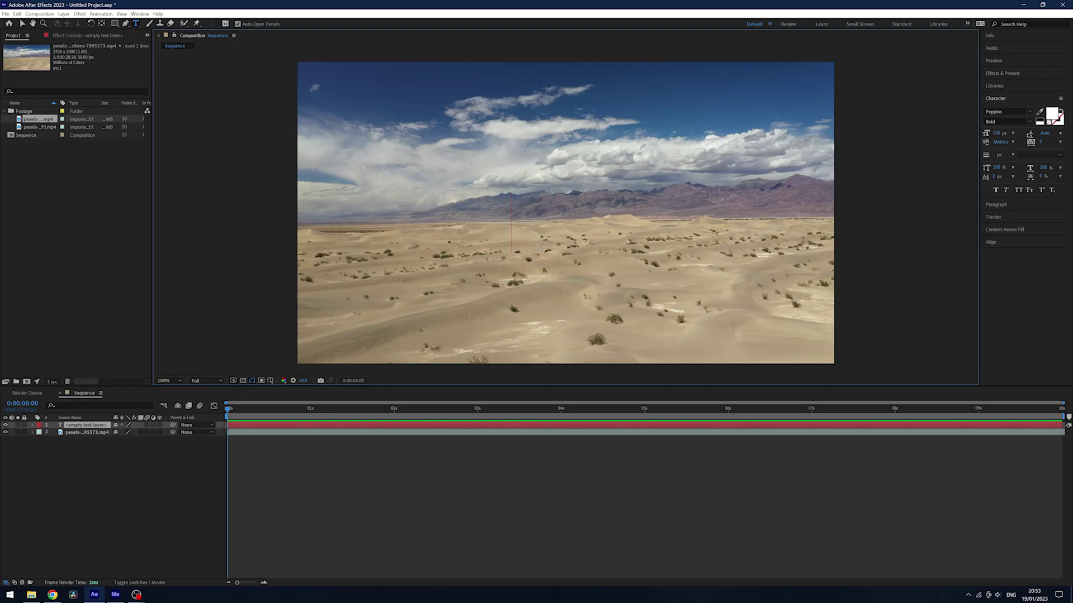
text(MY FIRS)
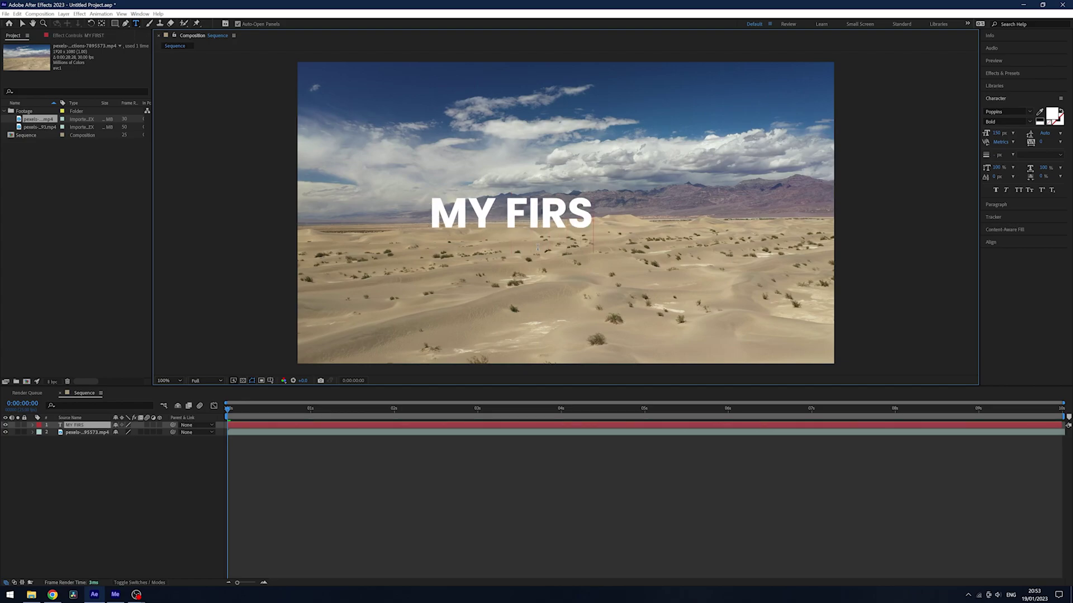
text(T ANIMATION)
click(21, 24)
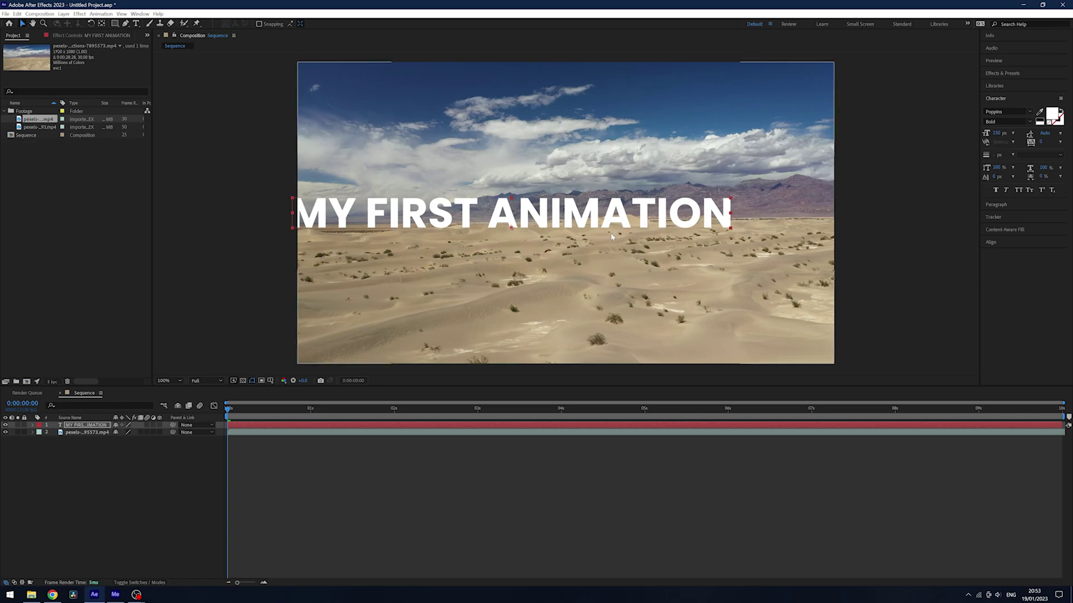
click(1006, 99)
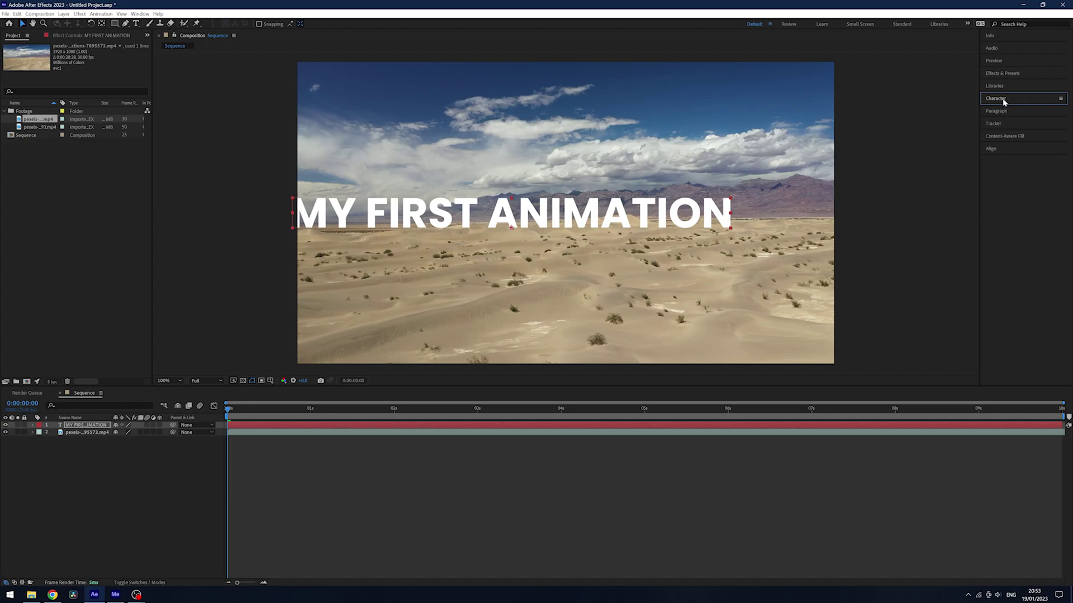
click(1004, 100)
click(1029, 112)
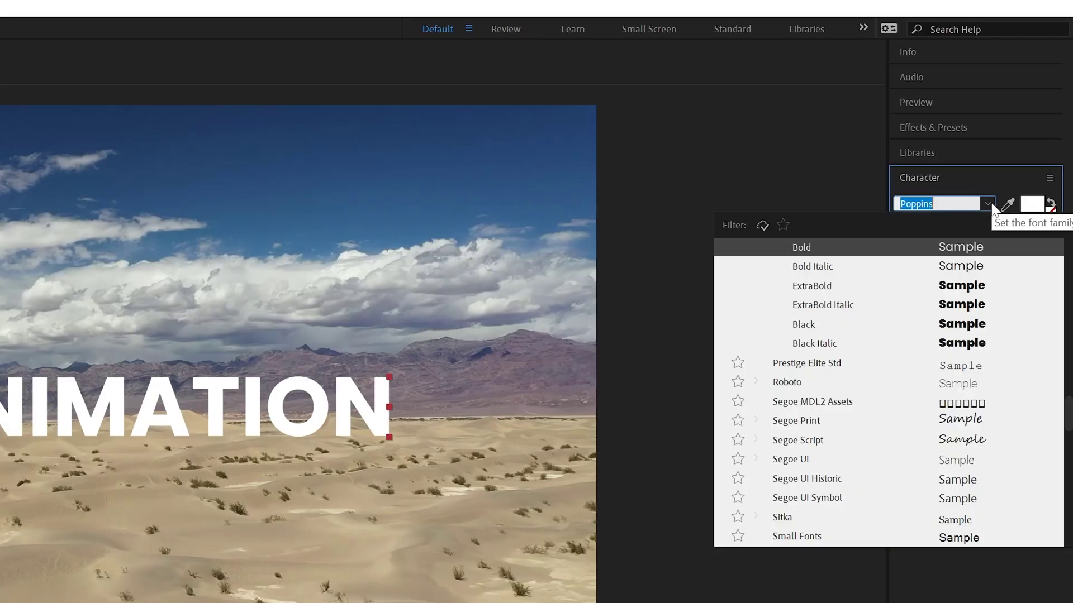
click(1030, 112)
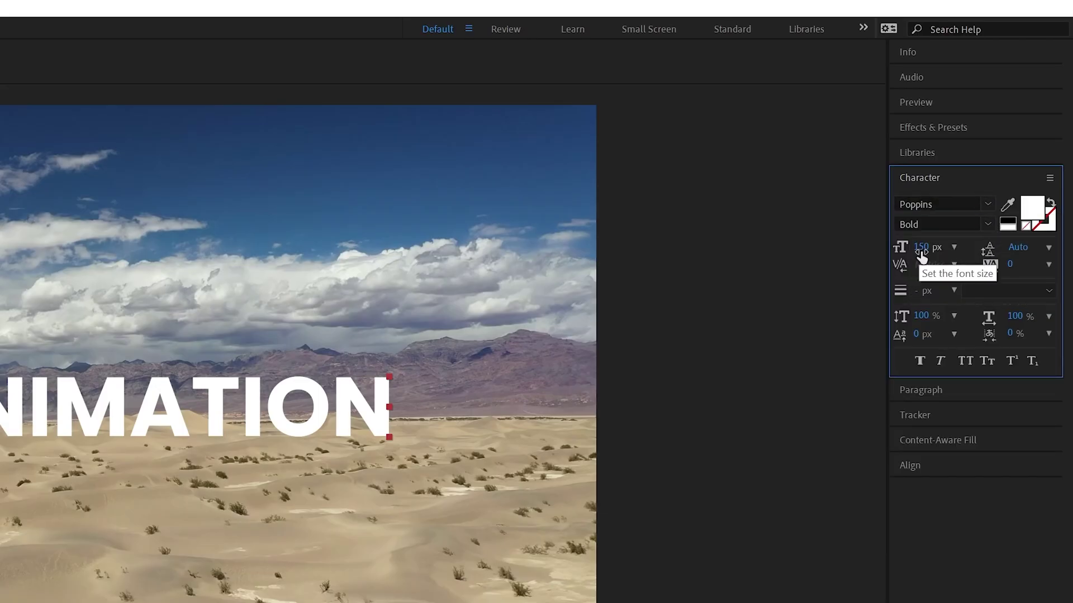
drag(921, 247, 948, 287)
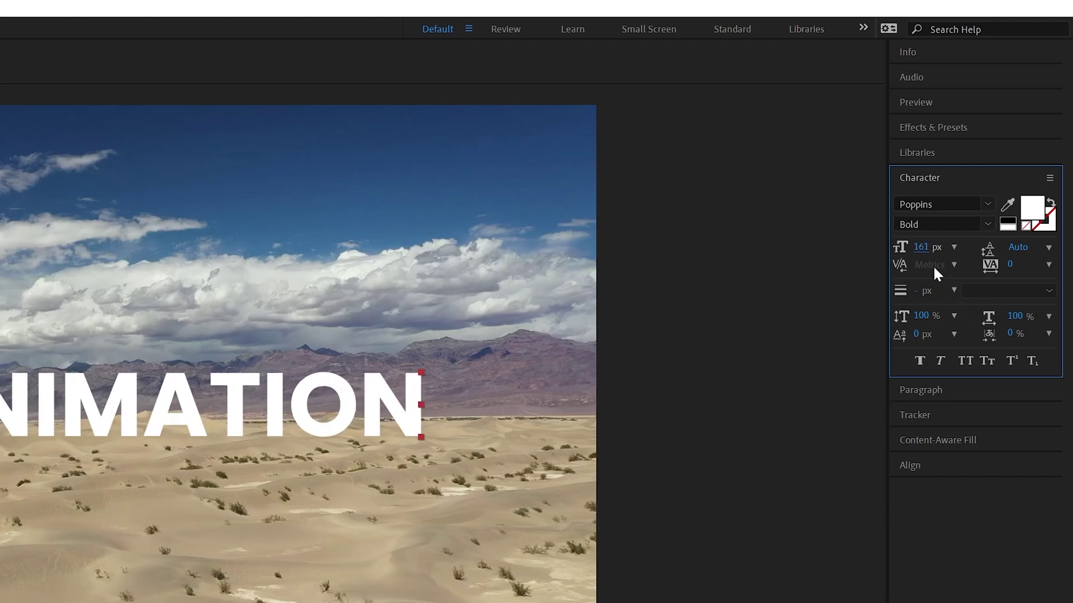
text(150)
key(Return)
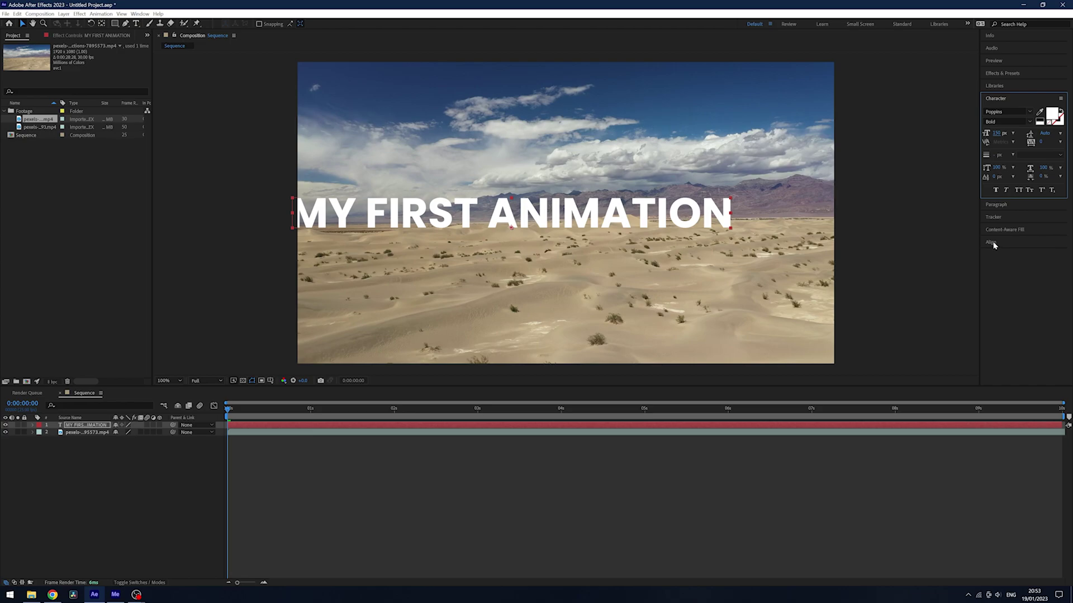
Align the title horizontally and vertically to the composition centre, then preview
click(993, 244)
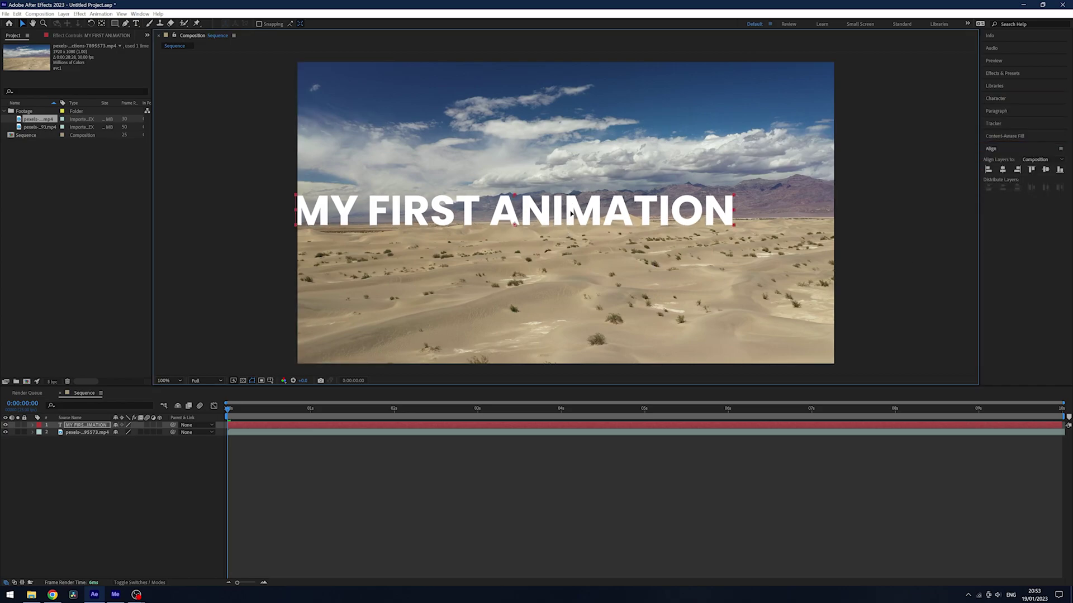
mouse_move(595, 237)
mouse_down()
mouse_move(650, 212)
mouse_move(687, 368)
mouse_move(573, 233)
mouse_move(678, 245)
mouse_move(594, 218)
mouse_up()
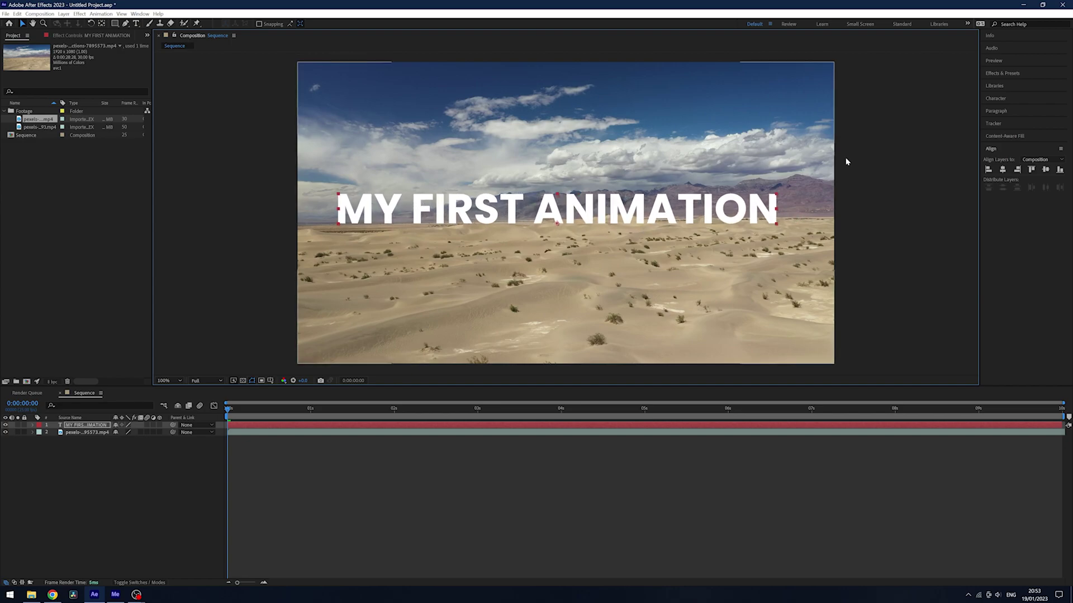
click(1003, 170)
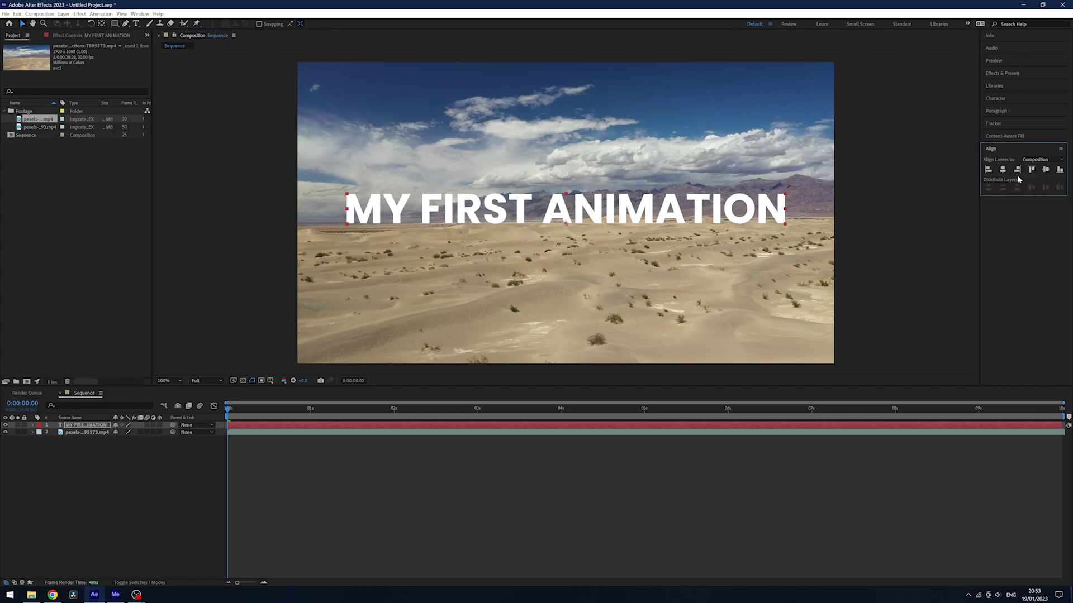
click(1046, 171)
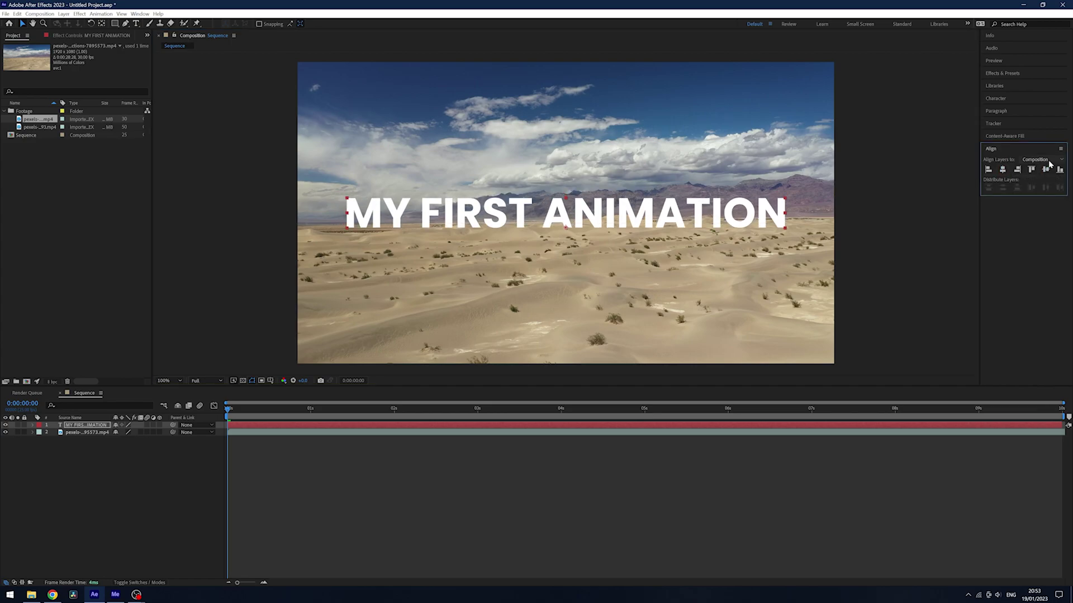
click(1035, 161)
click(1040, 177)
click(362, 452)
key(space)
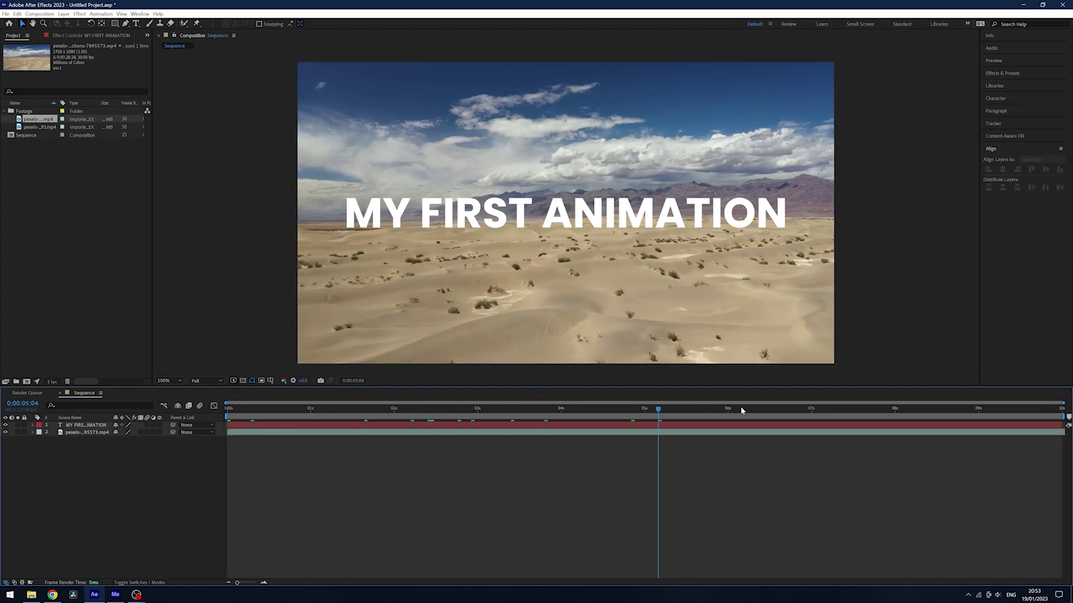
key(space)
Expand the title's Transform properties, test rotation, and restore 0° rotation and 100% opacity
click(82, 426)
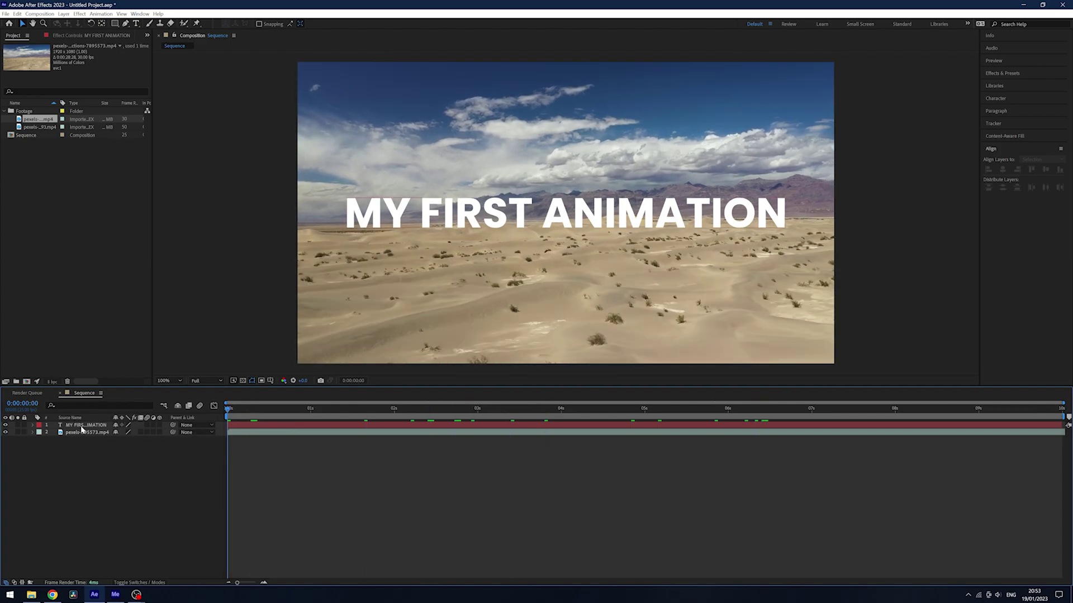
click(82, 426)
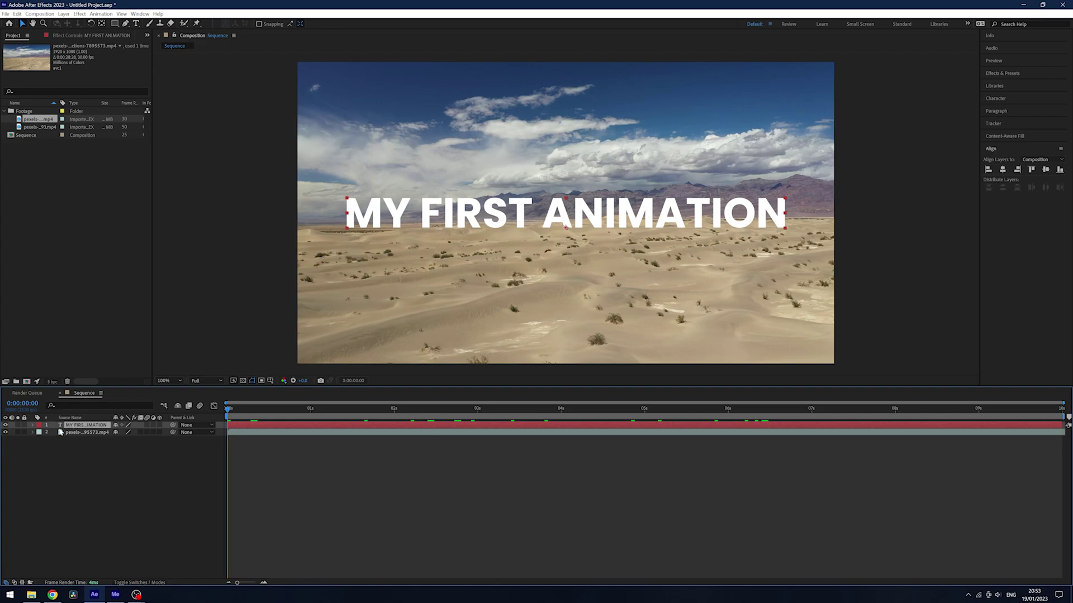
click(32, 426)
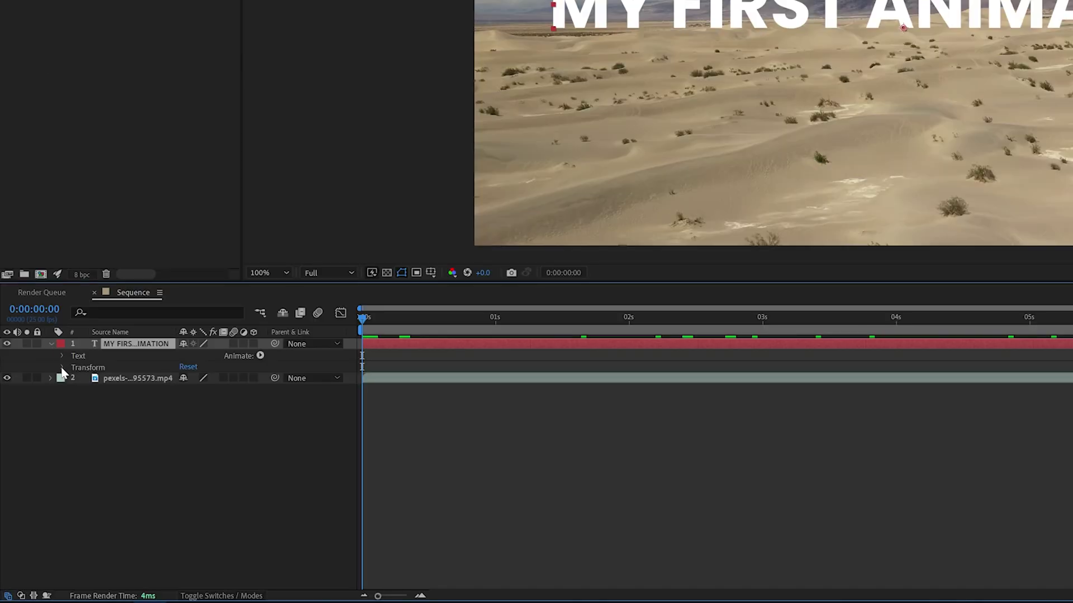
click(62, 368)
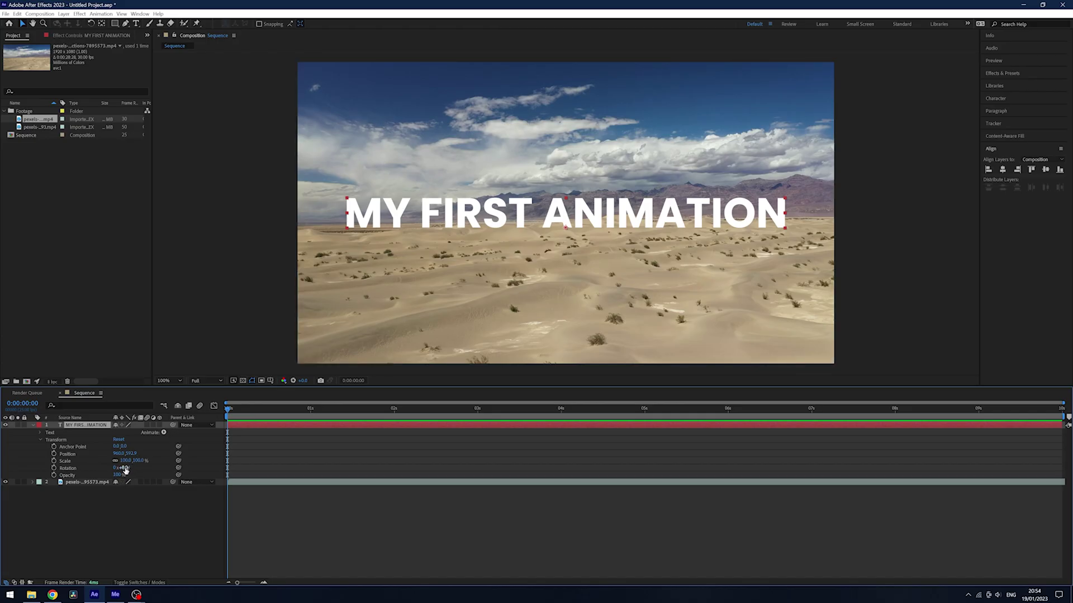
drag(125, 470, 143, 491)
key(ctrl+z)
key(ctrl+z)
mouse_move(118, 453)
mouse_down()
mouse_move(184, 452)
mouse_move(125, 453)
mouse_move(140, 453)
mouse_up()
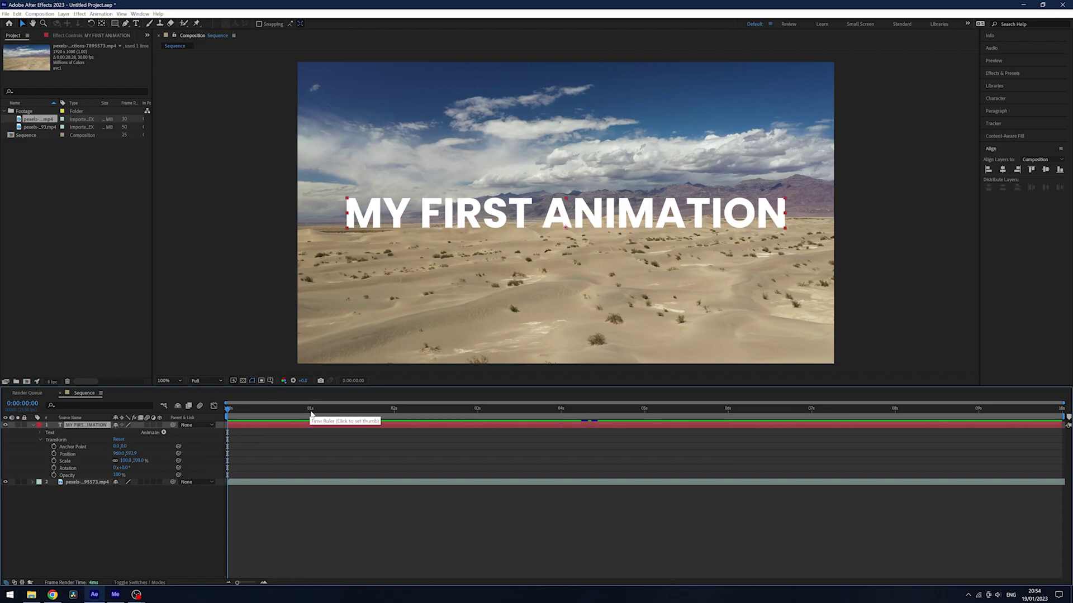
Keyframe the title's Position at 1 s, then move it below the frame at 0 s
click(311, 411)
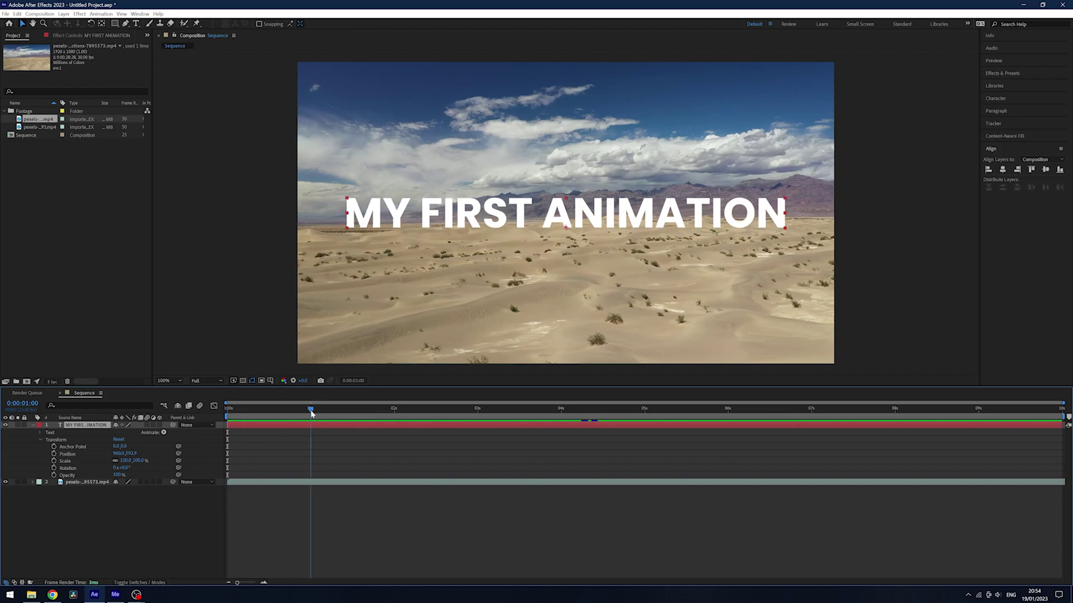
click(54, 453)
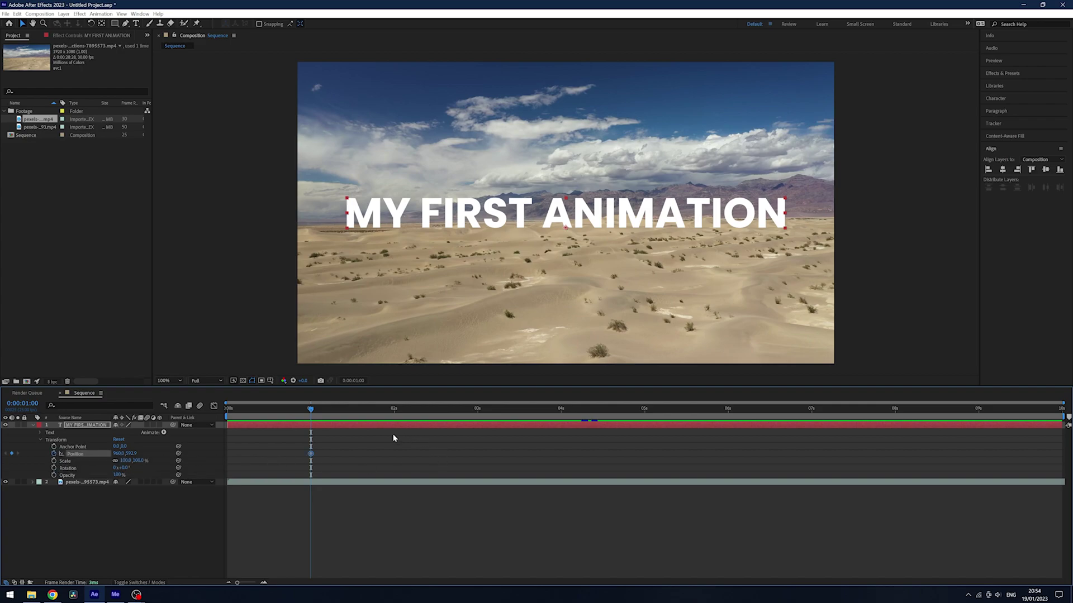
click(228, 412)
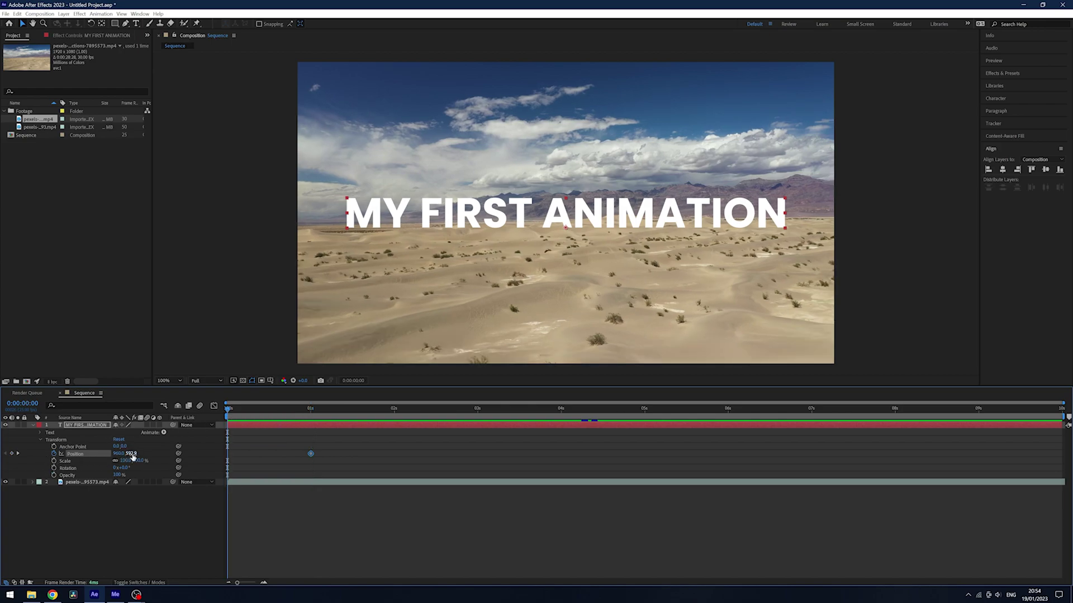
drag(133, 453, 394, 447)
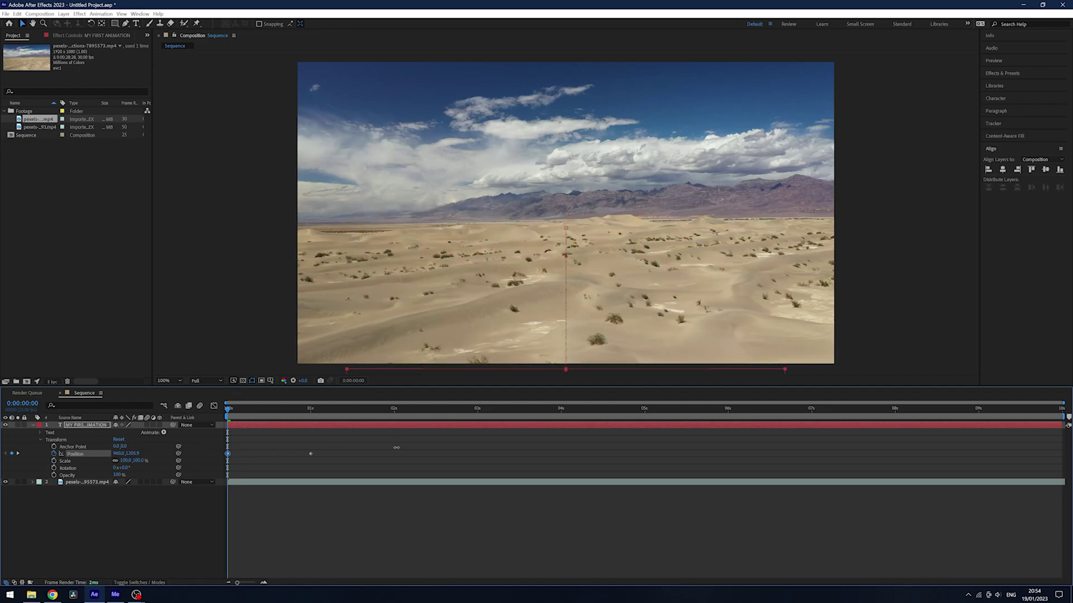
key(comma)
key(comma)
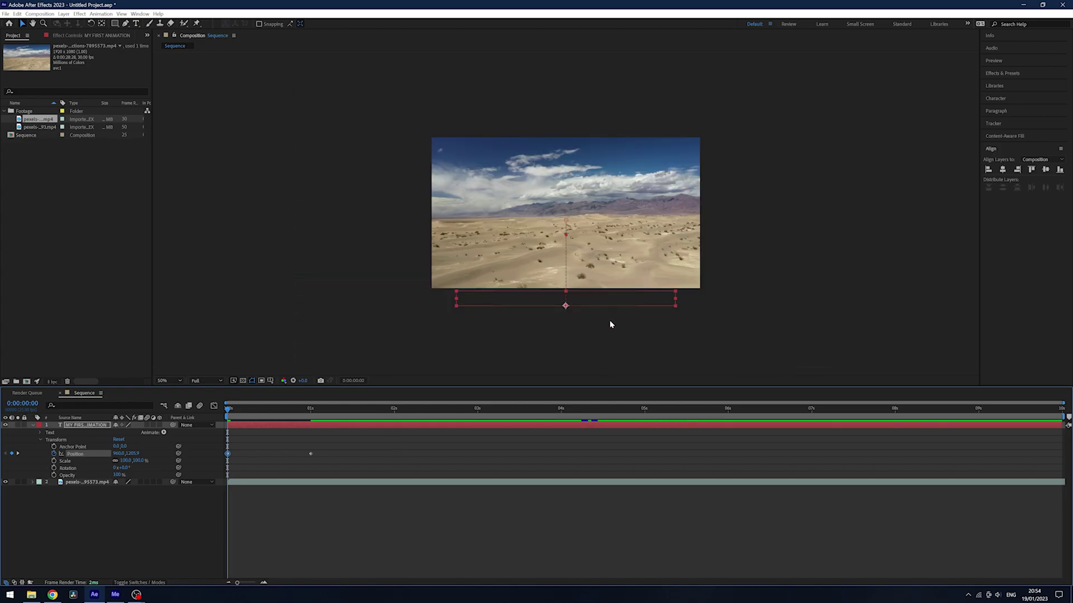
drag(609, 284, 606, 309)
key(period)
key(period)
drag(360, 441, 373, 458)
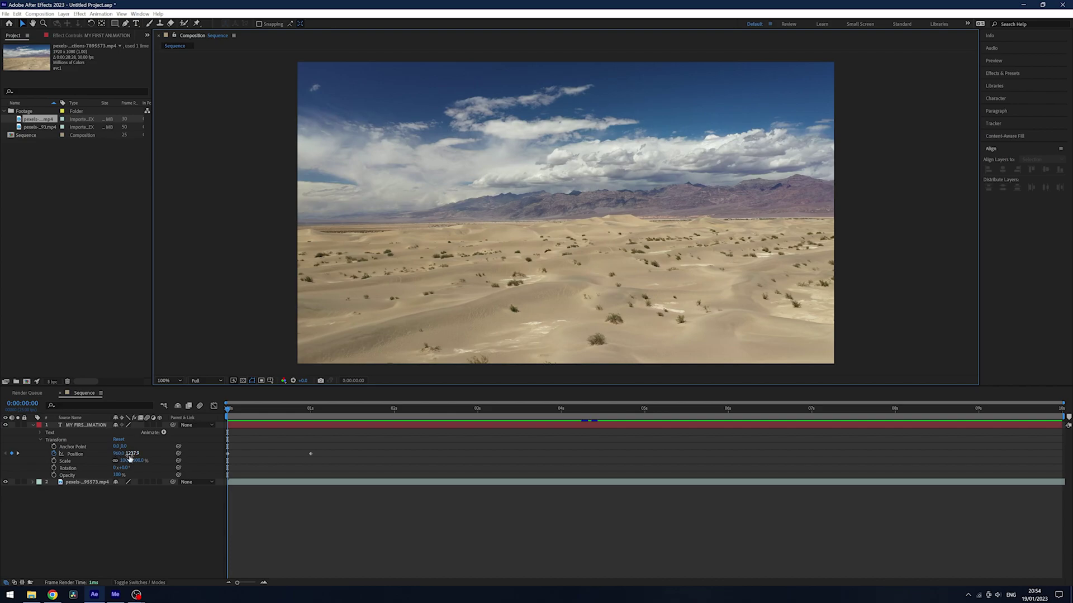
Scrub and preview the title sliding up into the frame from the start
click(309, 409)
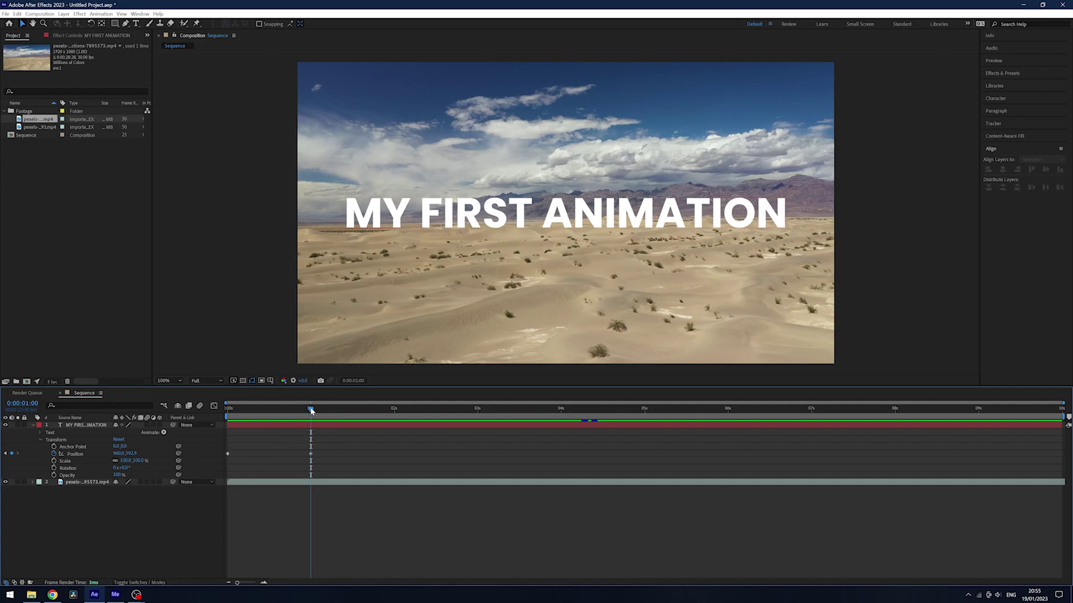
drag(311, 411, 280, 428)
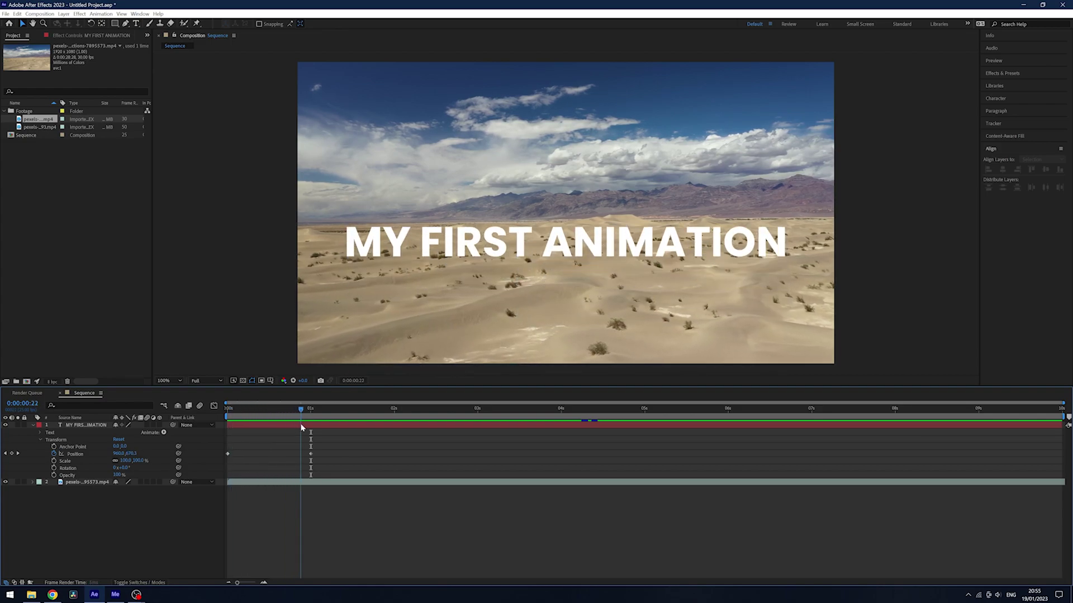
key(Home)
key(space)
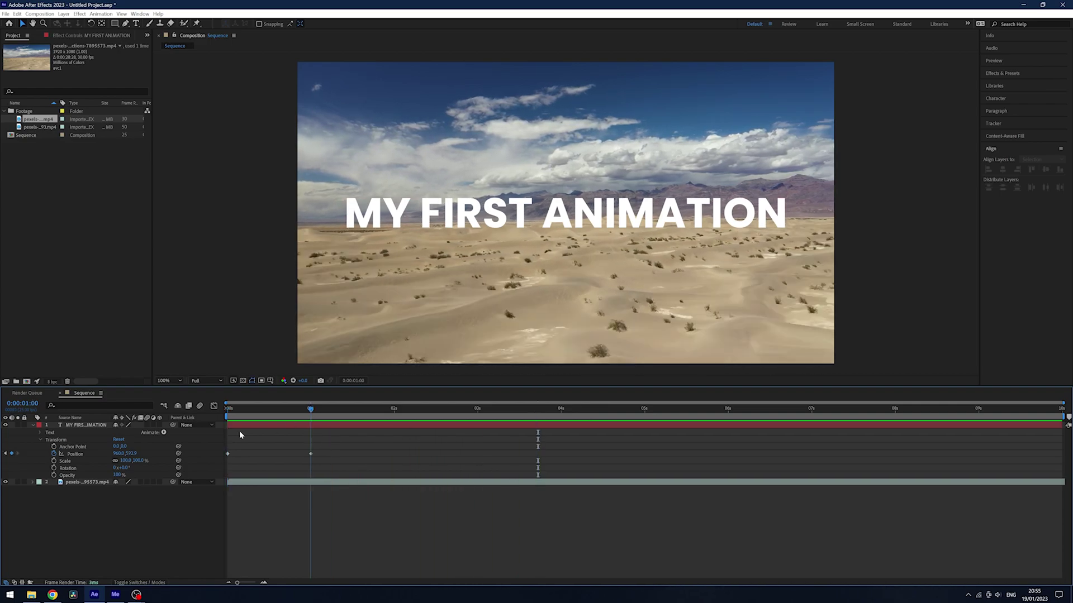
key(space)
key(space)
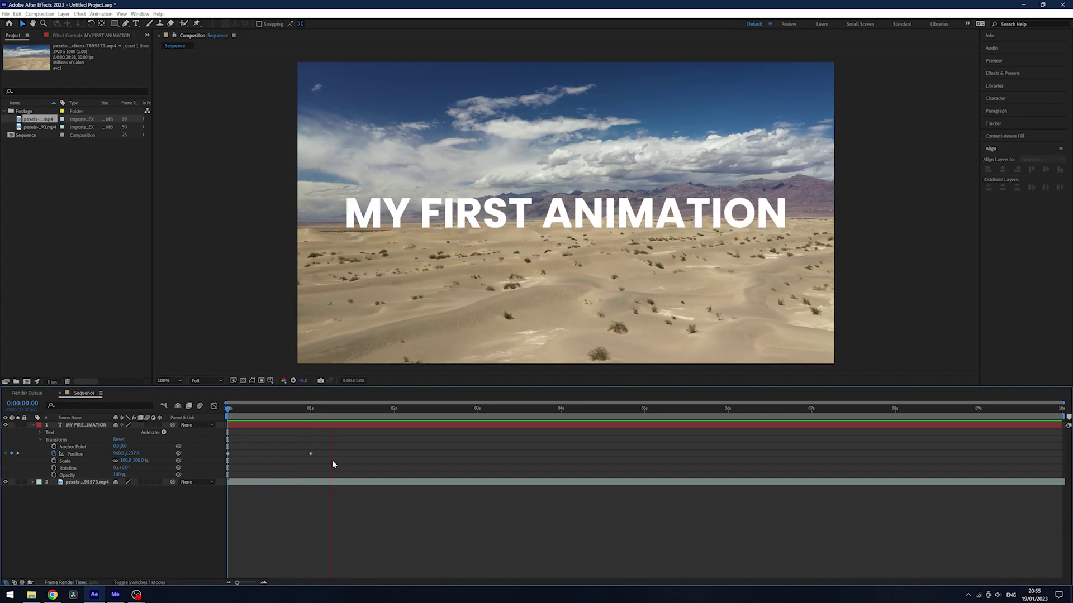
key(space)
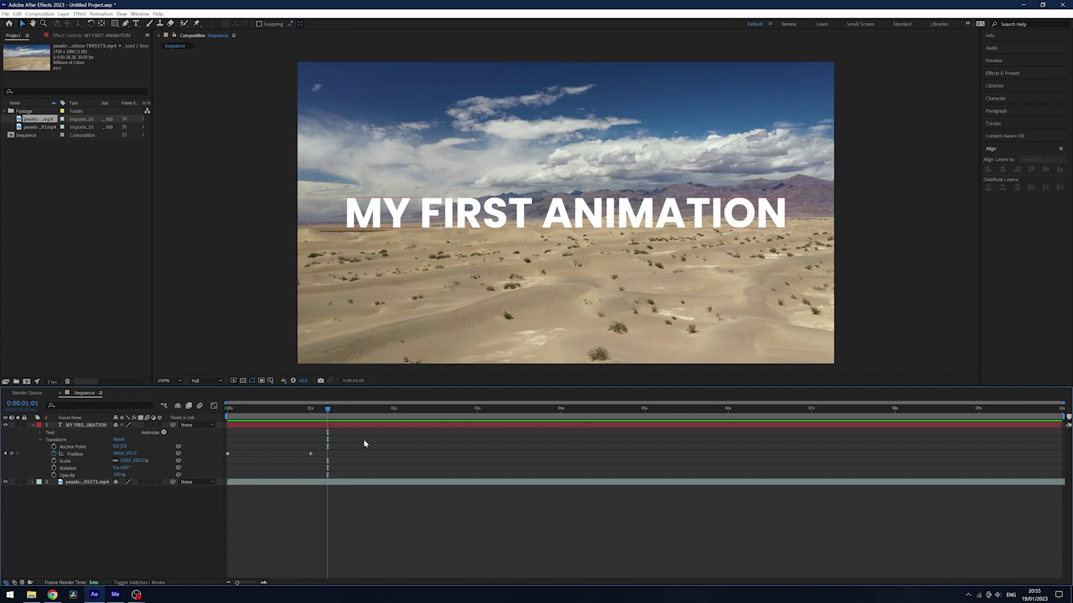
Apply Easy Ease to both Position keyframes and preview the eased slide-up
drag(359, 439, 210, 466)
right_click(311, 454)
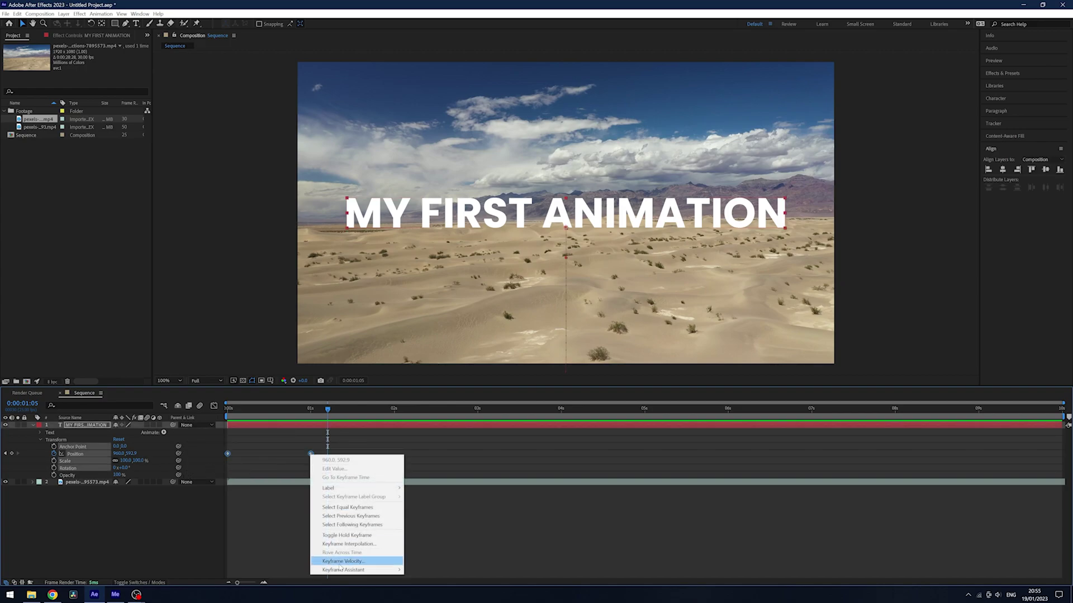
mouse_move(344, 570)
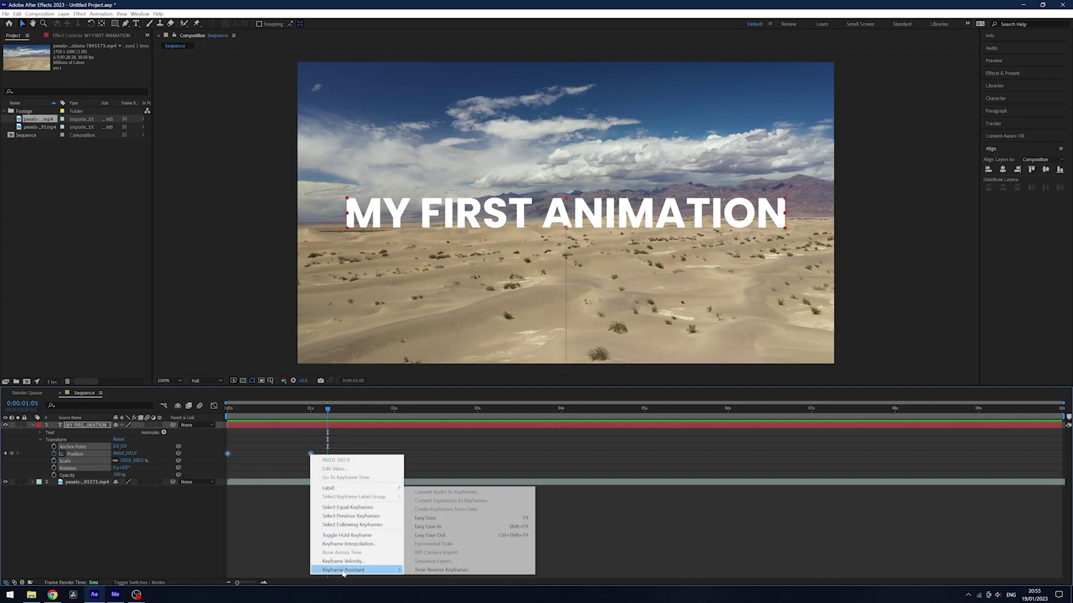
click(428, 518)
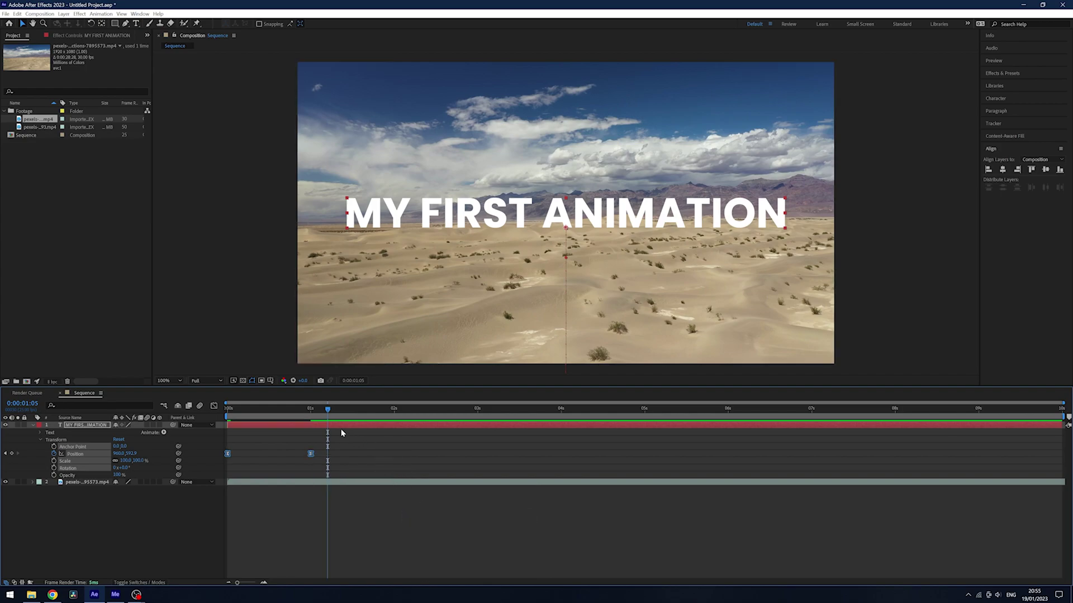
drag(328, 412, 211, 407)
key(space)
key(space)
key(space)
Check the title's speed curve in the Graph Editor and preview the animation again
drag(361, 439, 200, 473)
click(214, 405)
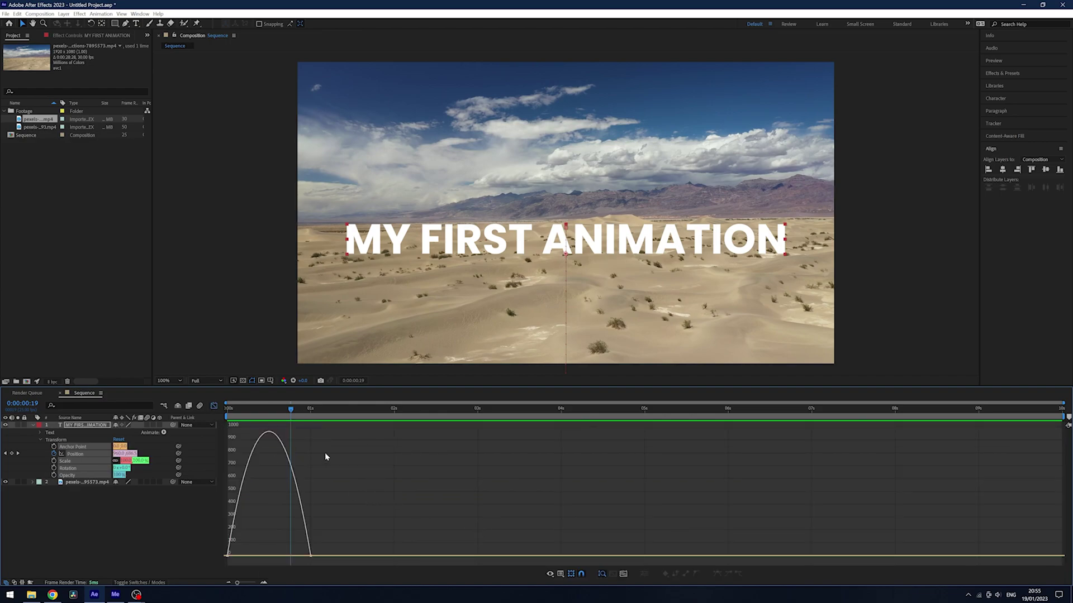
click(214, 406)
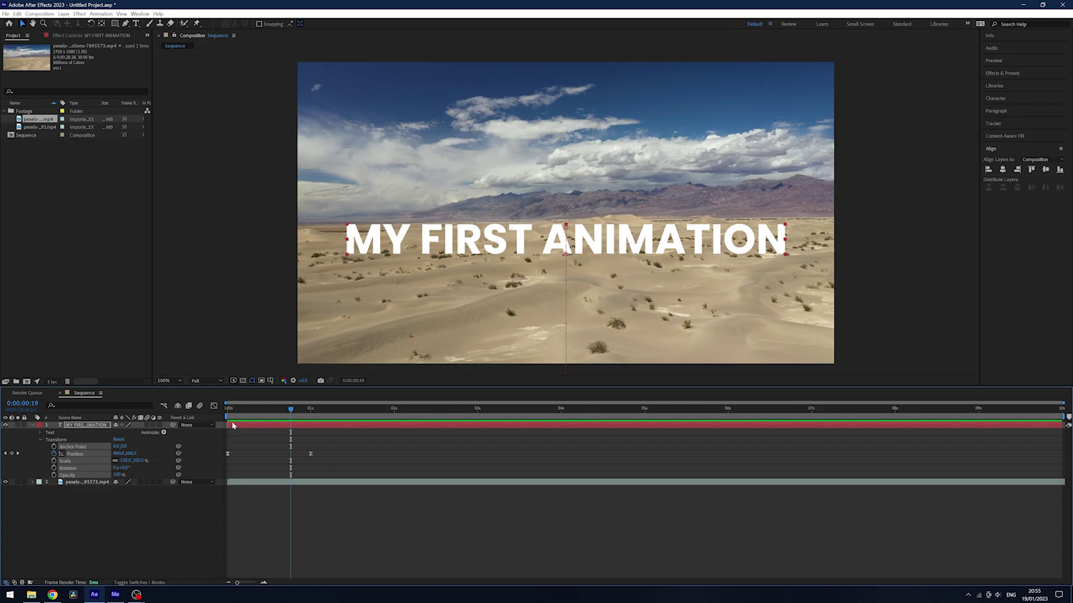
click(365, 453)
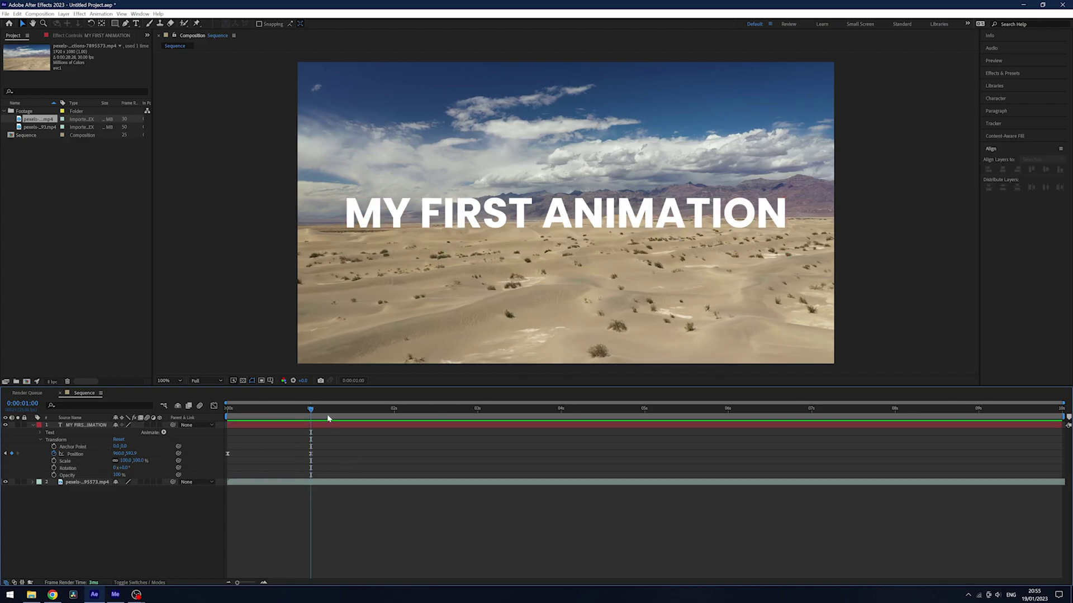
key(space)
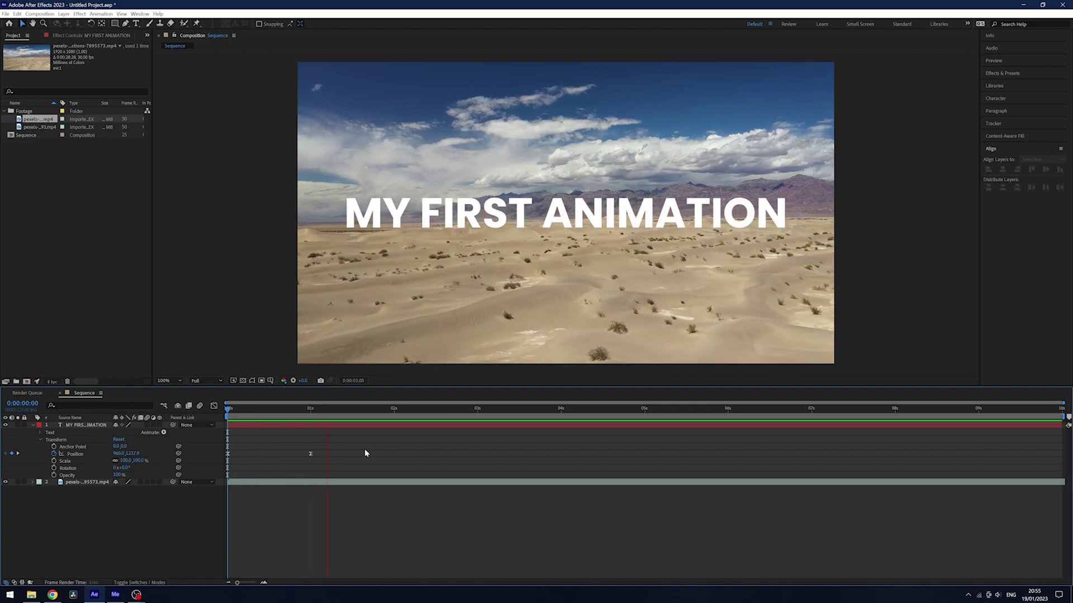
key(space)
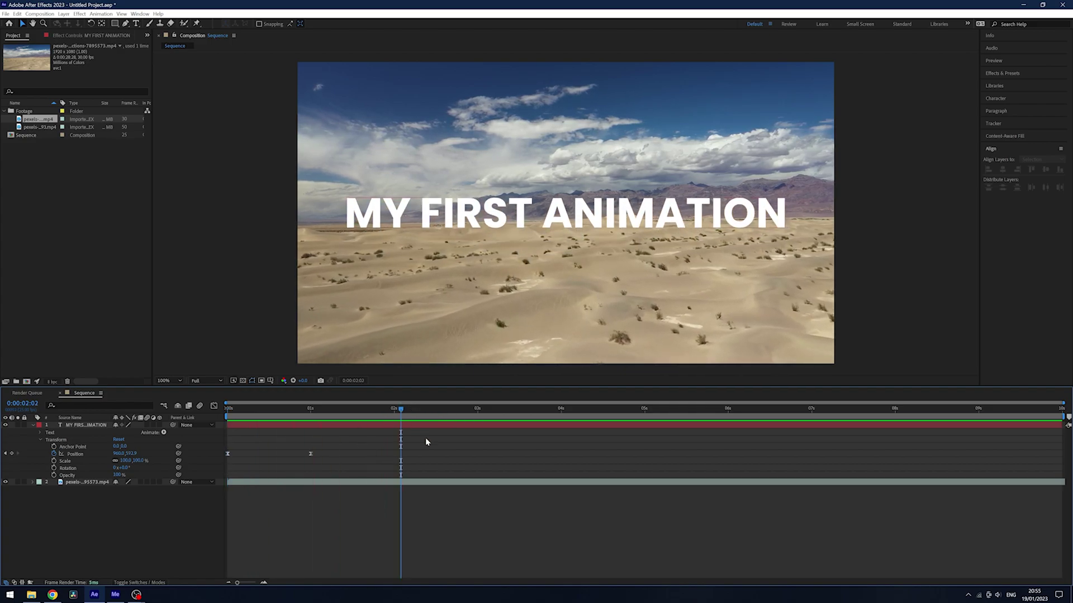
drag(39, 126, 66, 420)
Pre-compose the title and desert layers as 'video 1' and open that precomp
click(65, 13)
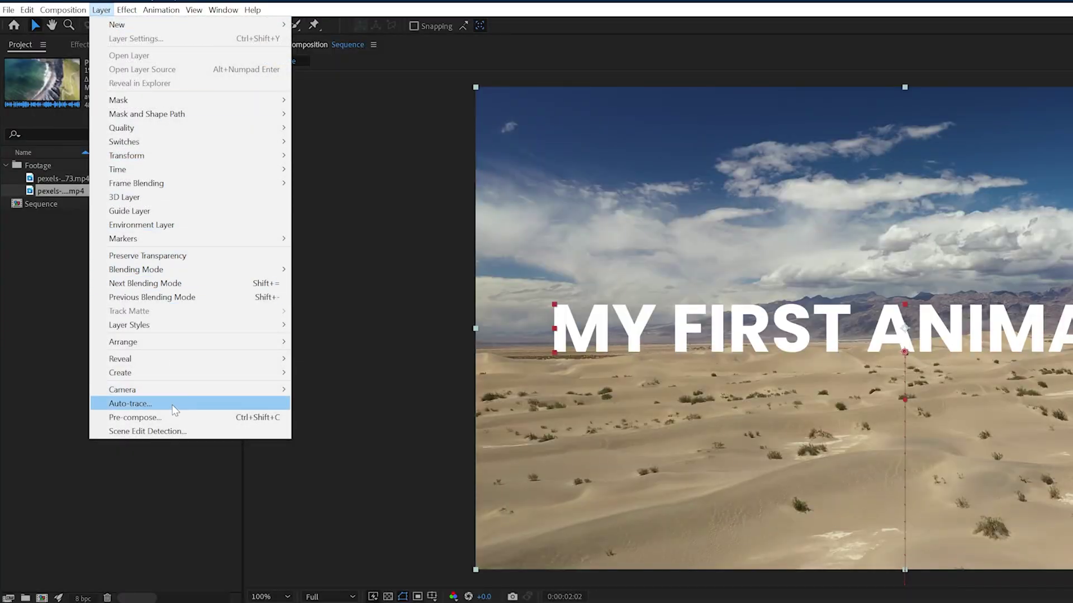
click(178, 413)
text(video 1)
key(Return)
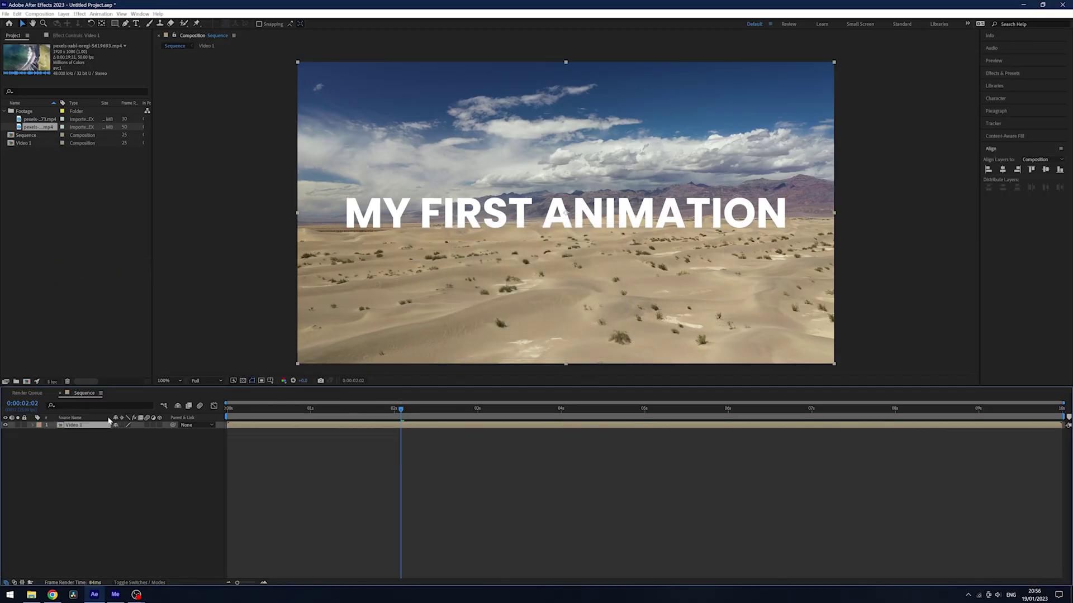
click(95, 462)
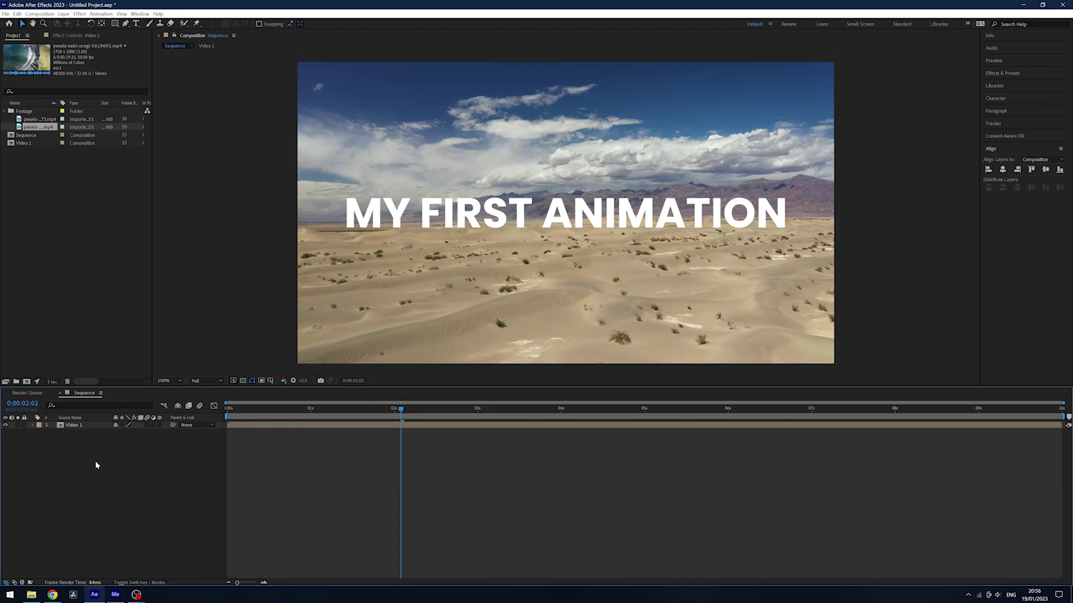
click(87, 426)
double_click(85, 426)
drag(379, 416, 405, 419)
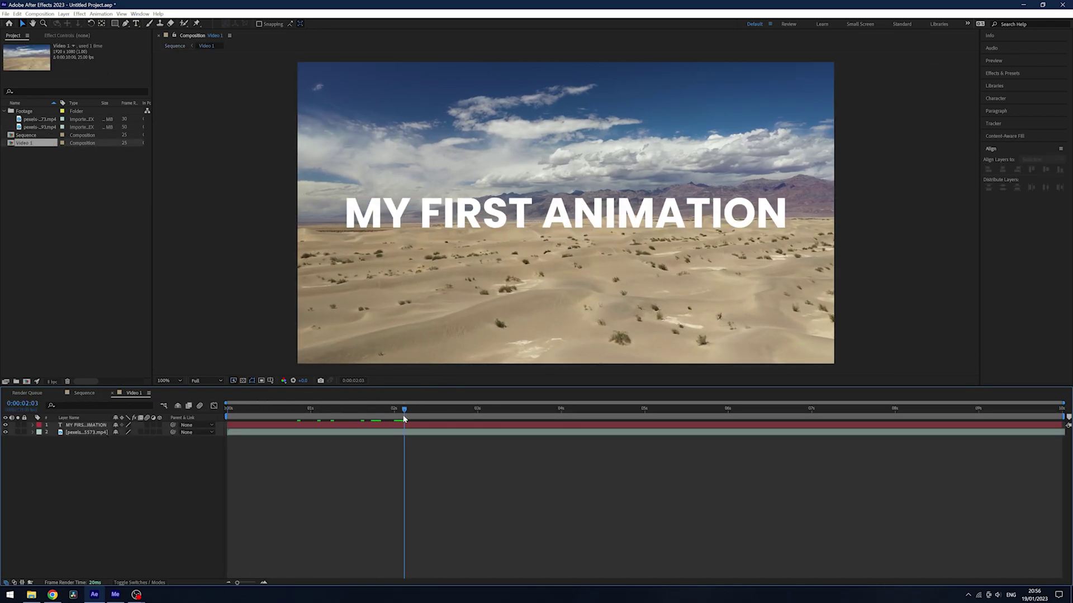
In Sequence, undo test scale and position changes to Video 1 and set time to 0:00:02:00
click(96, 426)
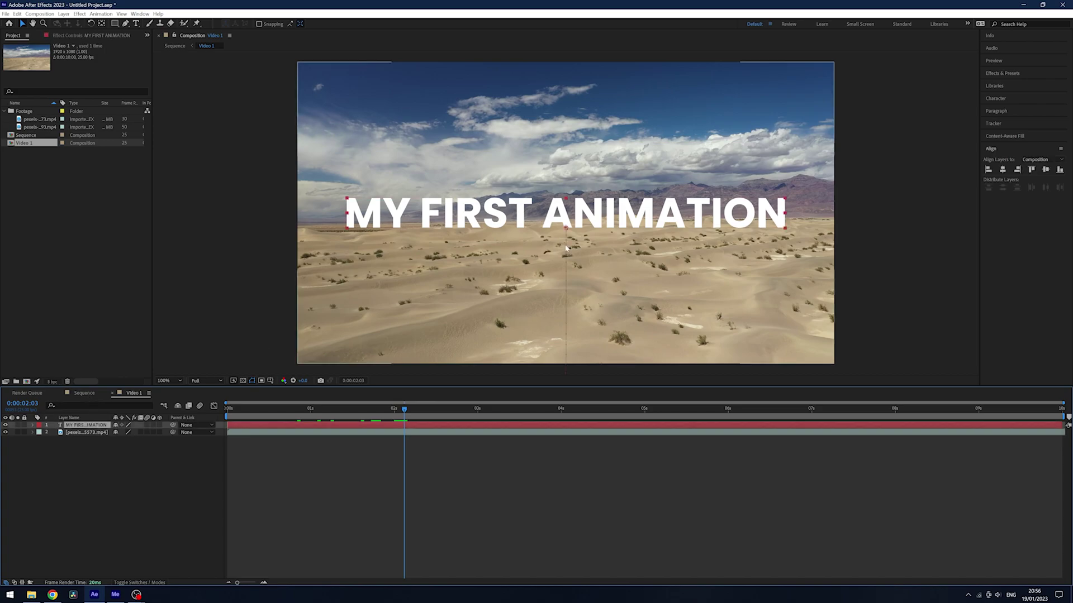
click(87, 394)
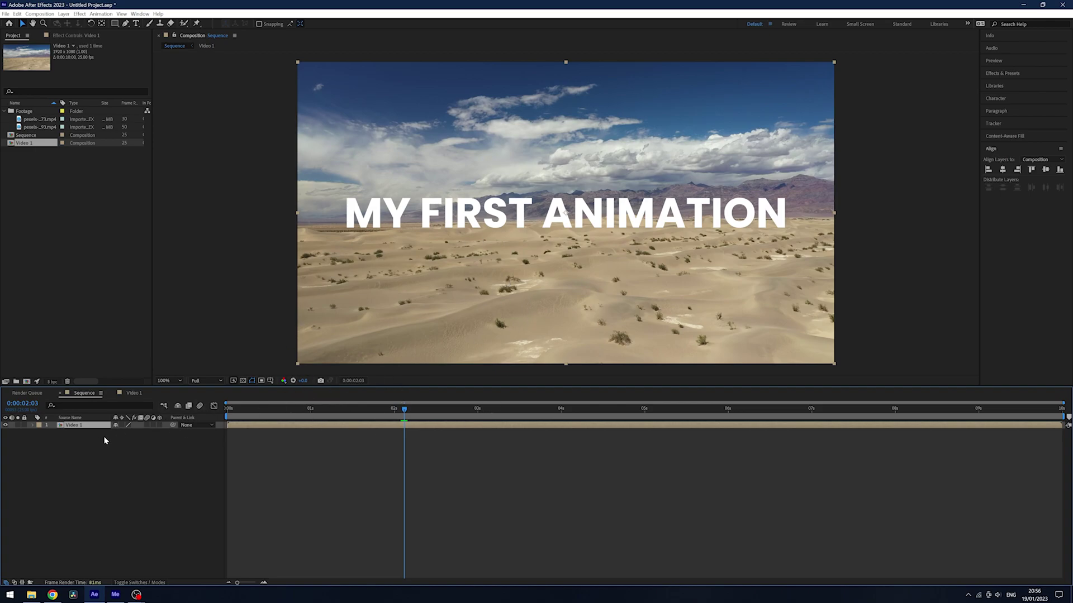
key(s)
drag(126, 433, 474, 334)
key(p)
key(ctrl+z)
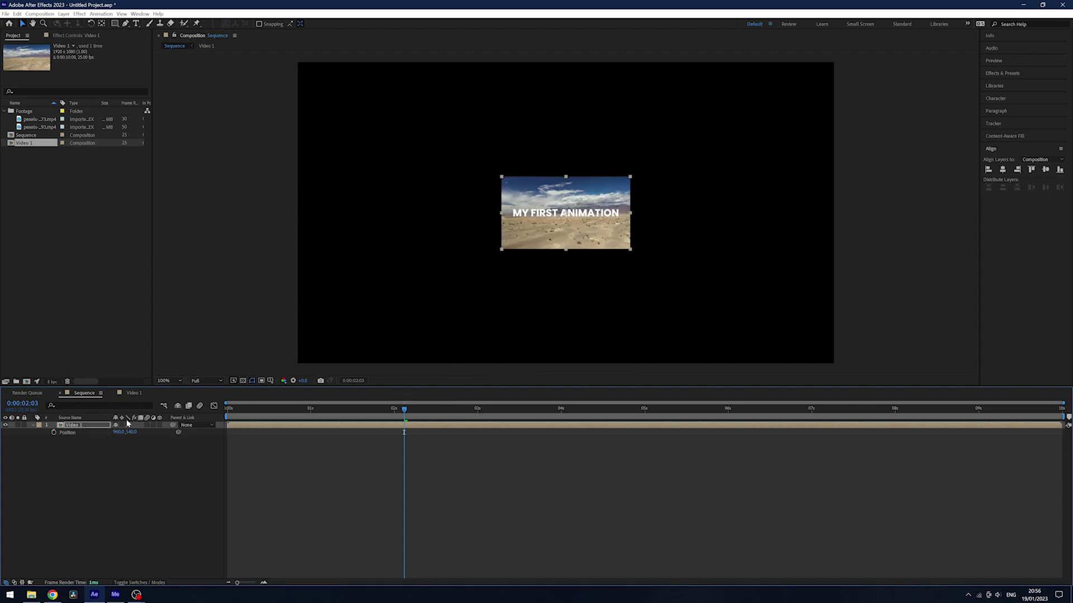
key(ctrl+z)
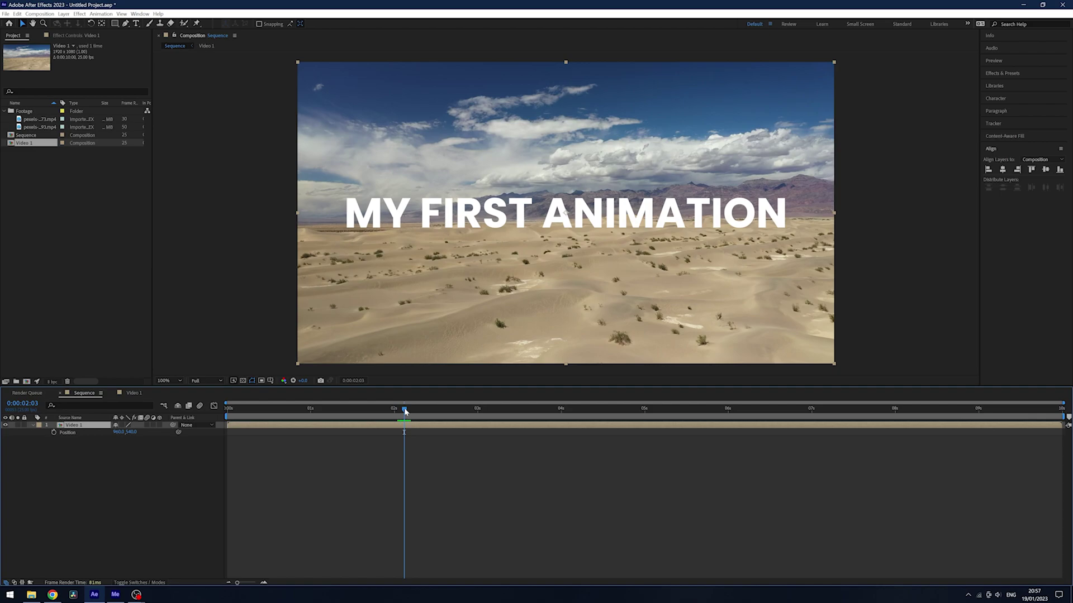
drag(405, 412, 395, 410)
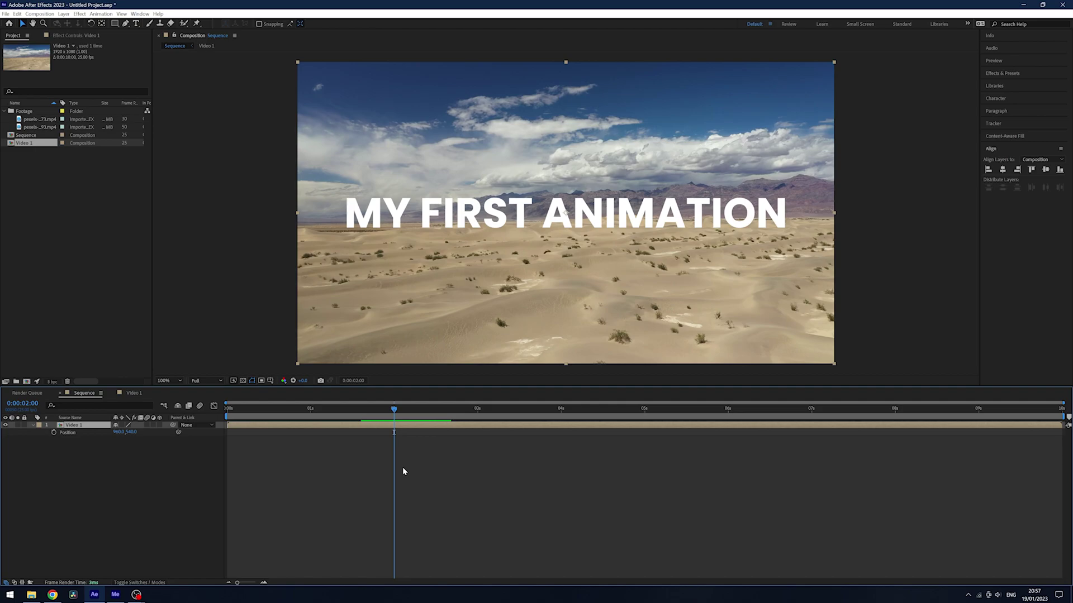
click(37, 145)
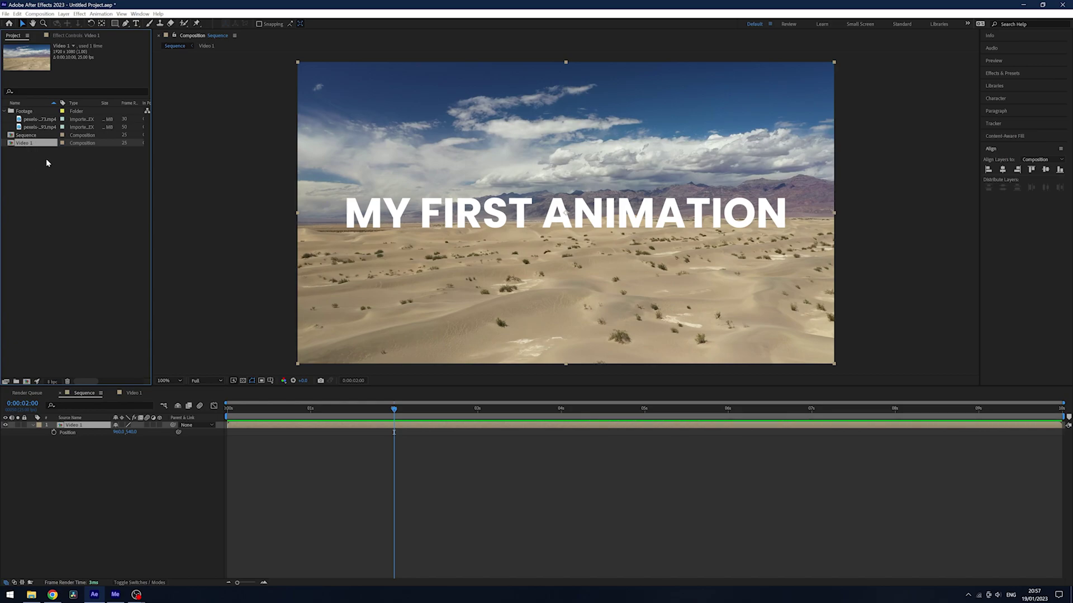
Duplicate Video 1 as Video 2, add it above Video 1 in Sequence, and open it
key(ctrl+d)
drag(32, 152, 72, 431)
click(168, 469)
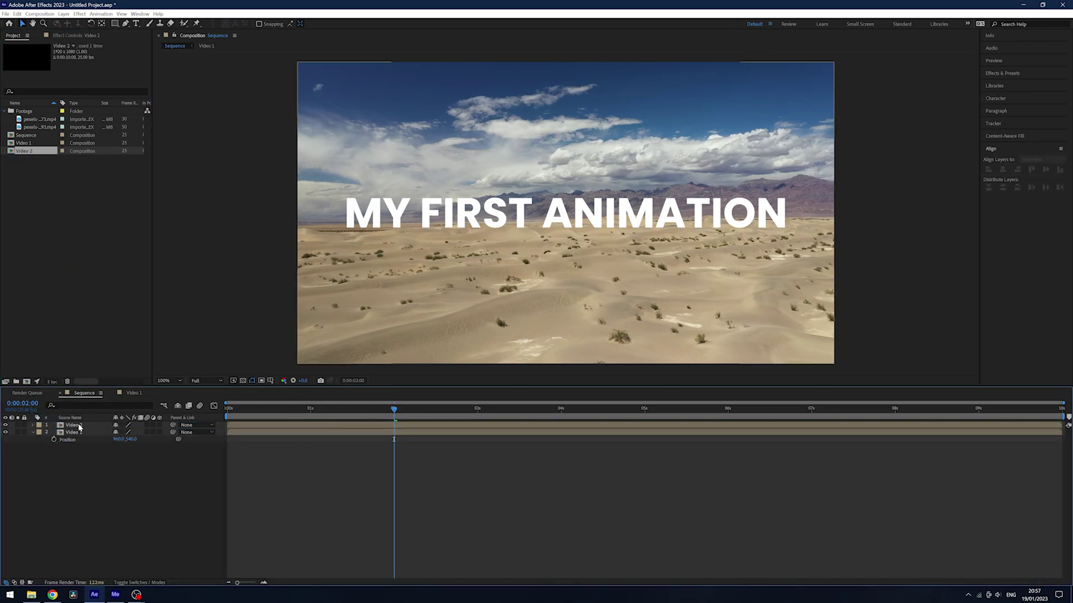
click(80, 427)
double_click(80, 426)
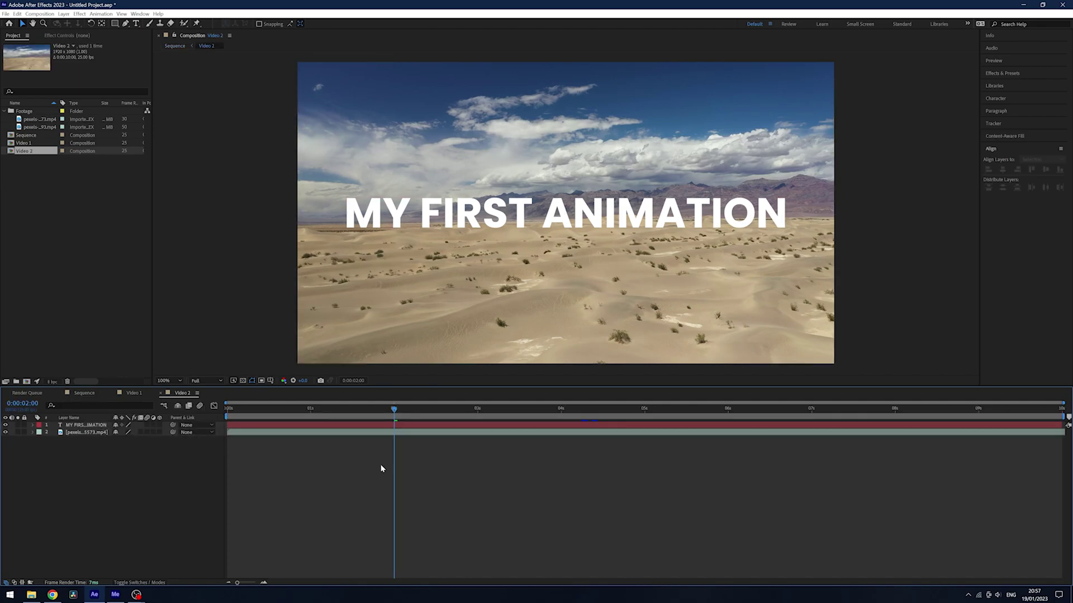
Replace Video 2's desert footage layer with the coastal cliff clip
click(40, 128)
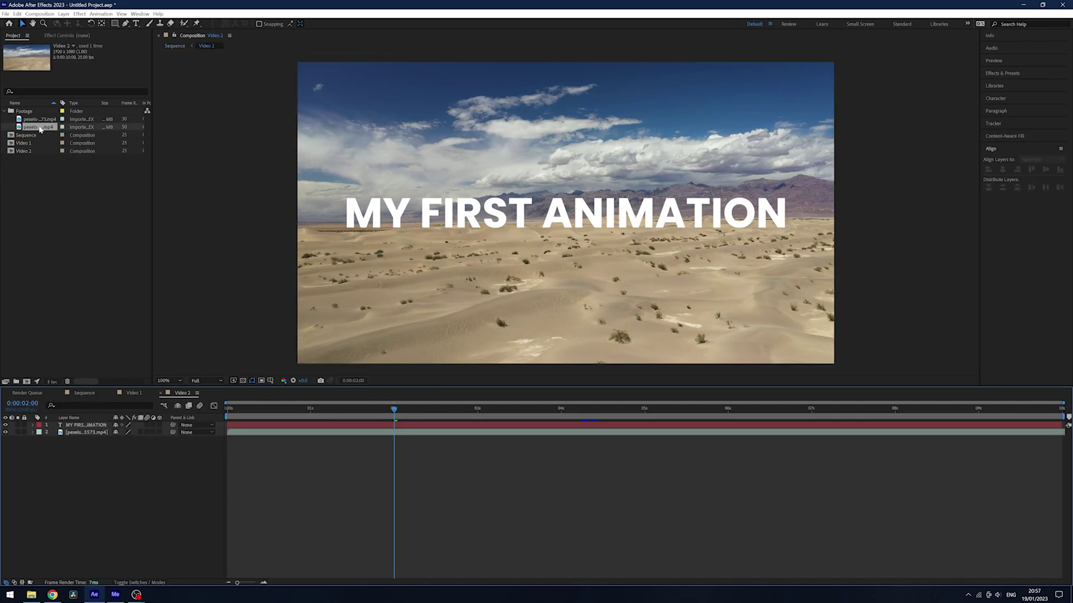
click(78, 433)
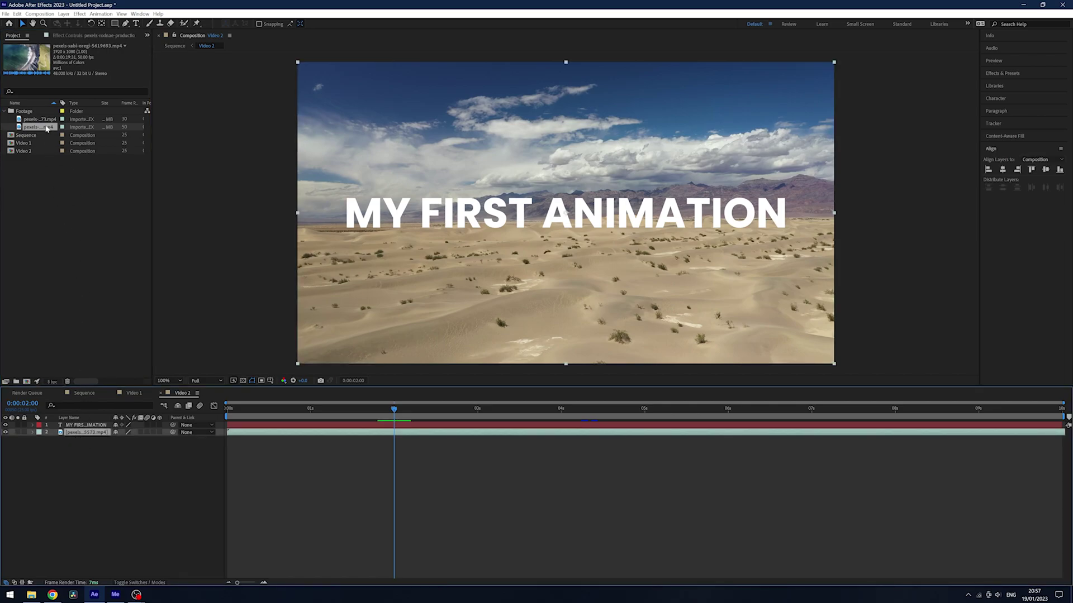
drag(47, 129, 100, 438)
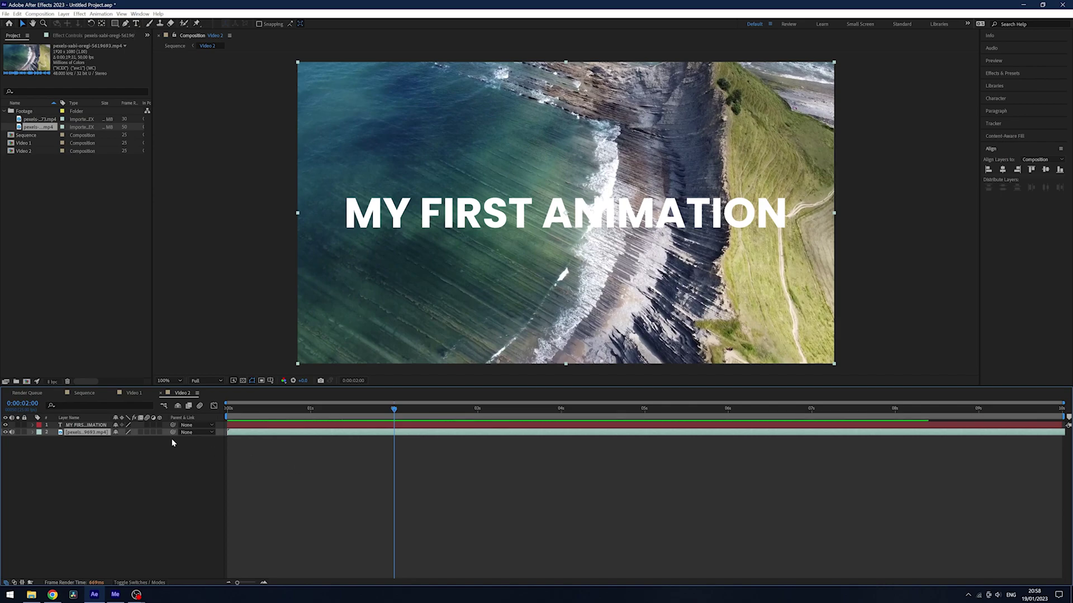
Retitle Video 2 'MY SECOND ANIMATION', then in Sequence set time 0:00:02:00 and select Video 1
double_click(69, 425)
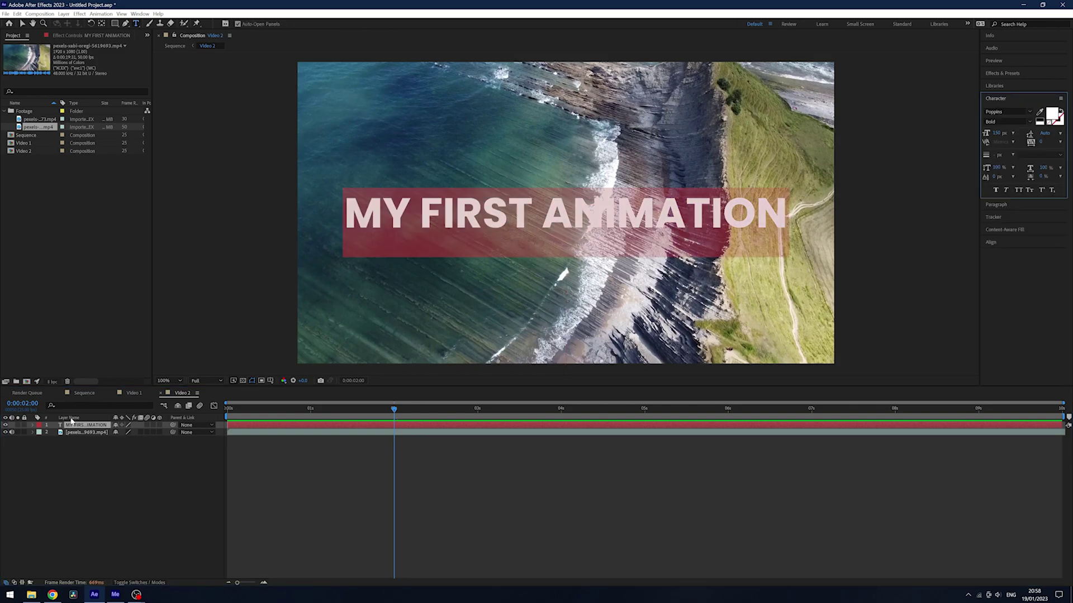
text(My)
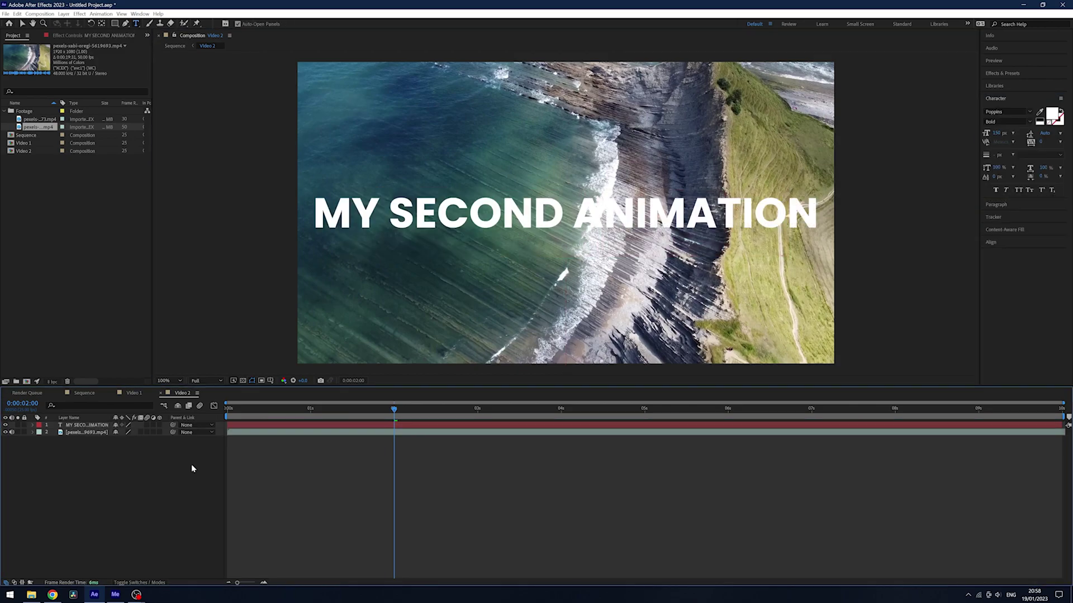
click(134, 393)
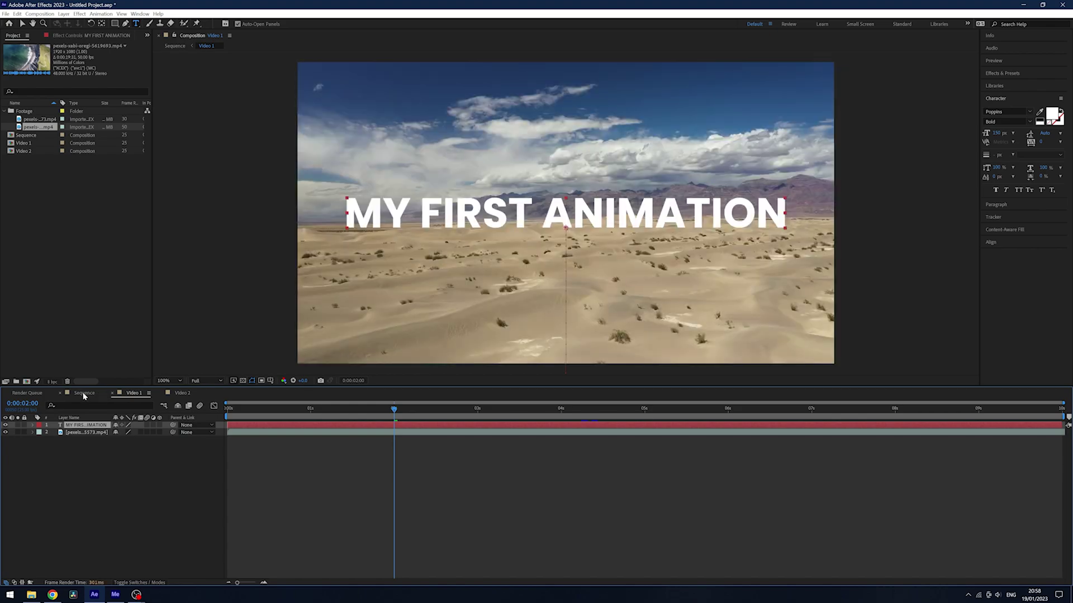
click(83, 394)
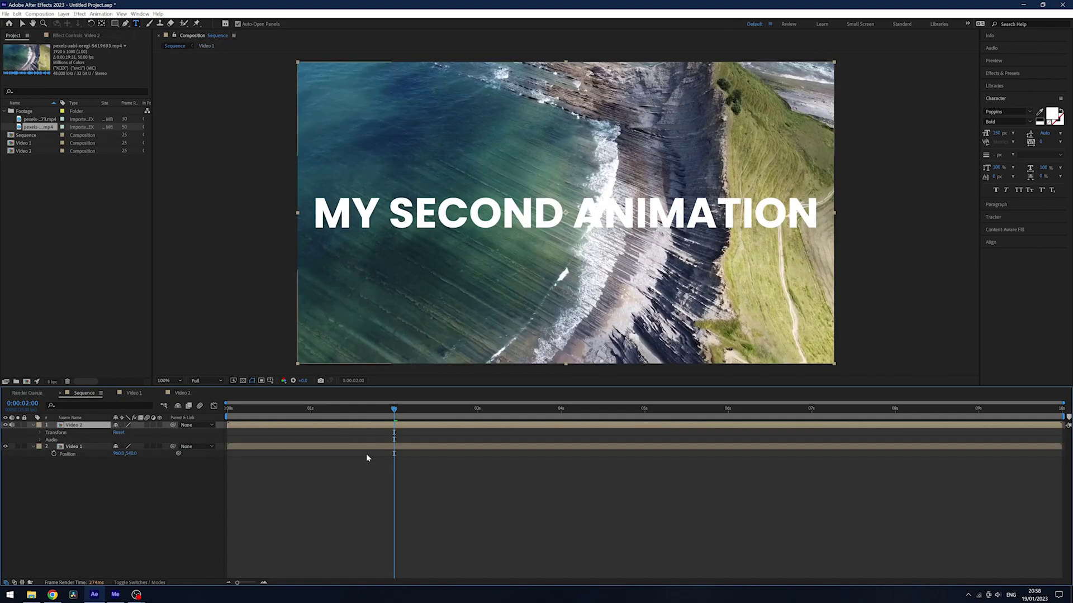
drag(401, 408, 390, 430)
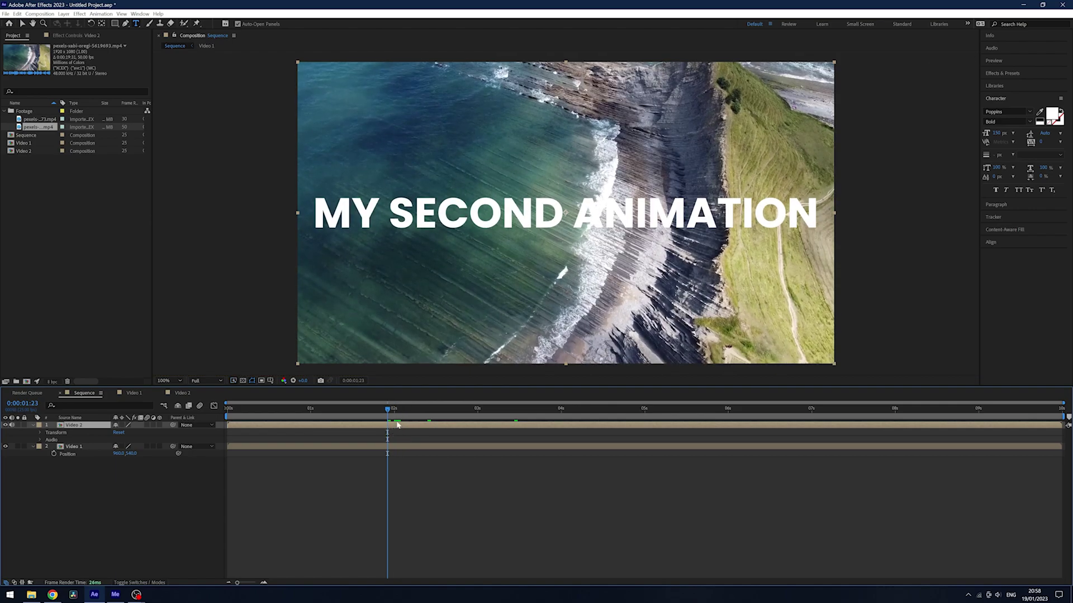
click(394, 411)
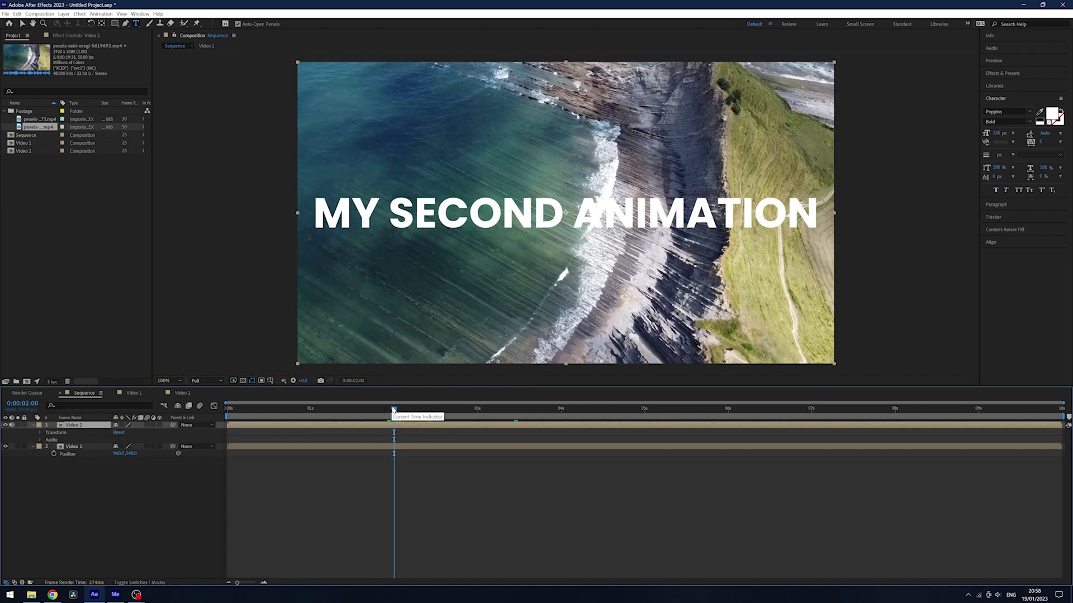
click(398, 449)
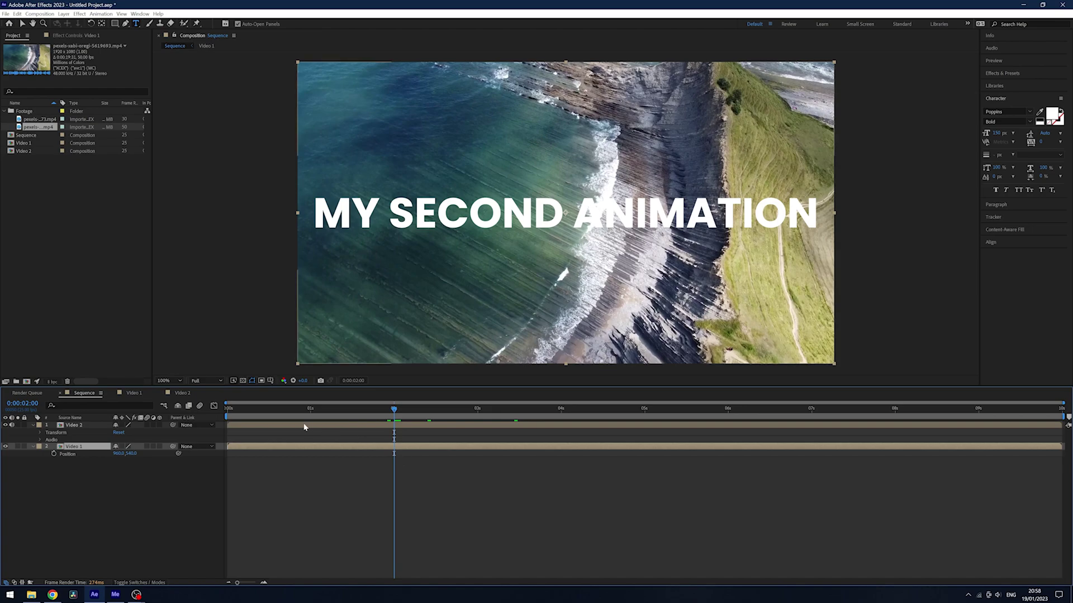
Keyframe Video 1's Position at 2 s, then at 3 s move it off-frame left to -963,540
click(6, 426)
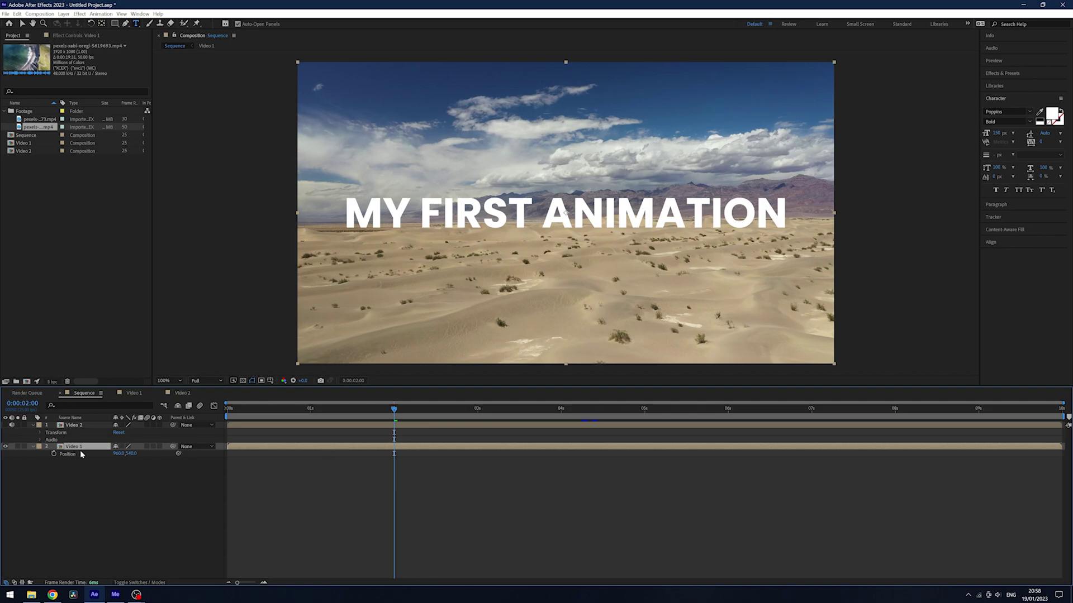
click(33, 446)
click(33, 446)
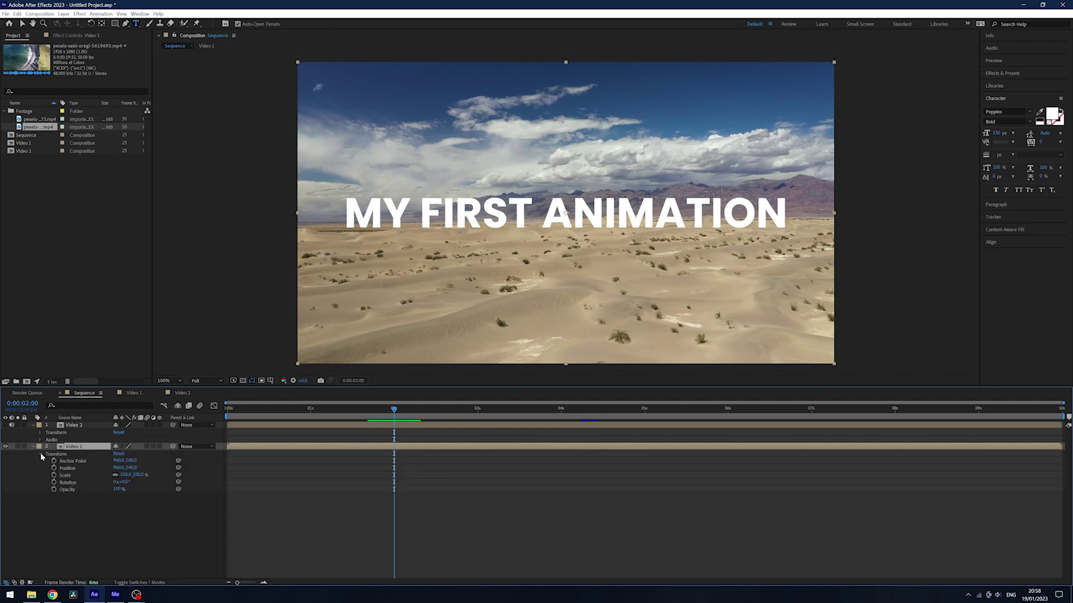
key(p)
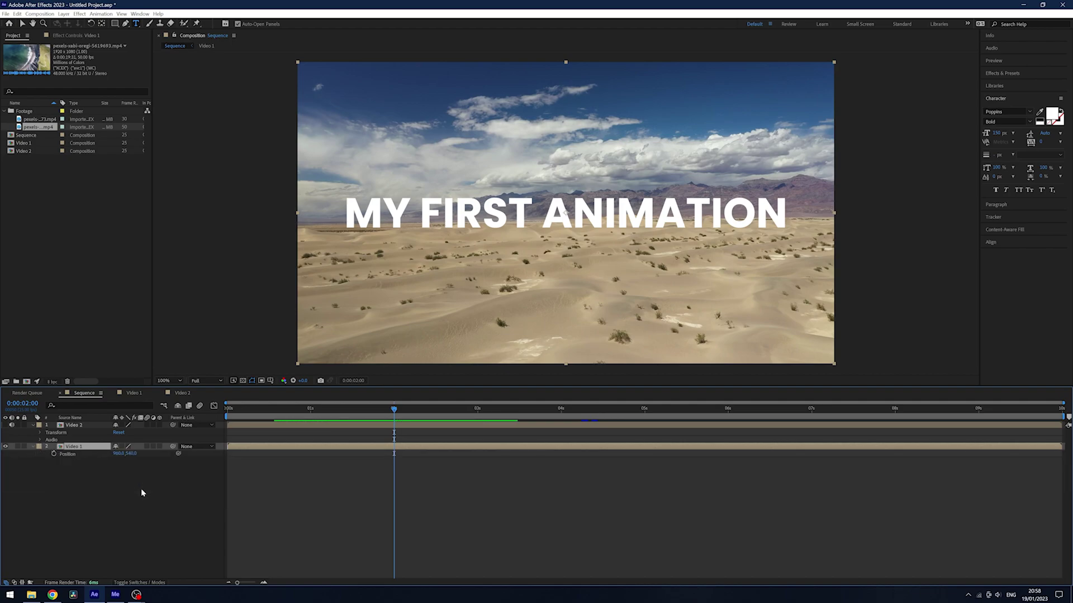
click(54, 454)
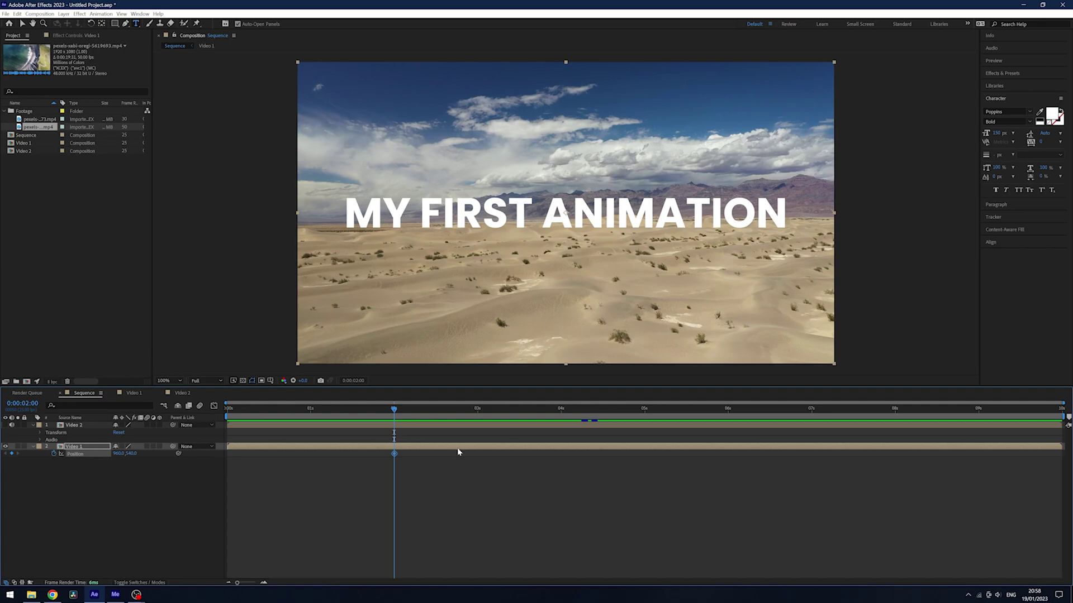
click(478, 409)
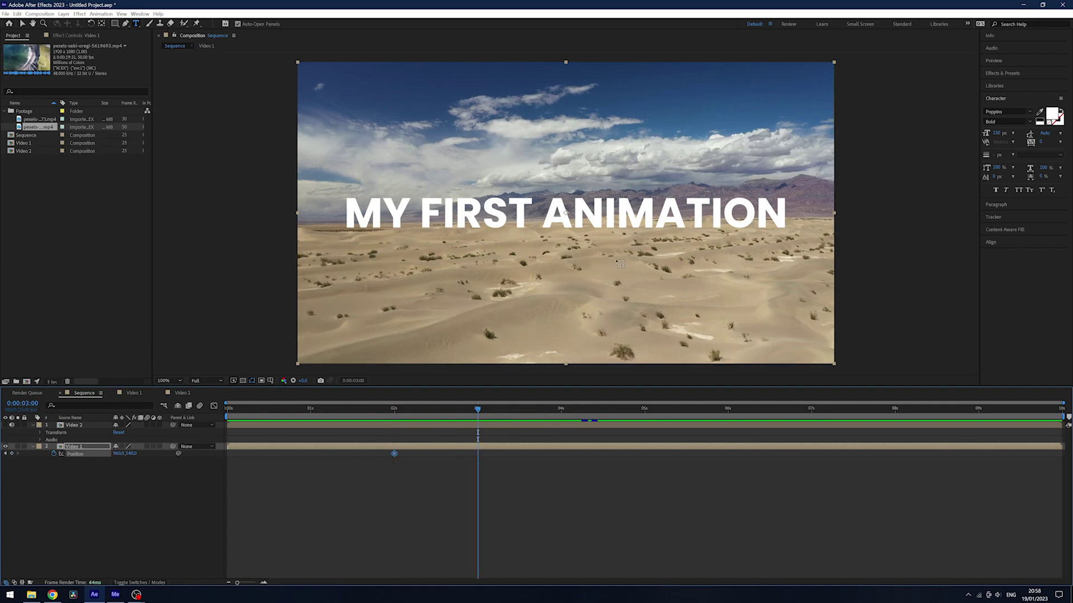
key(v)
drag(503, 294, 31, 310)
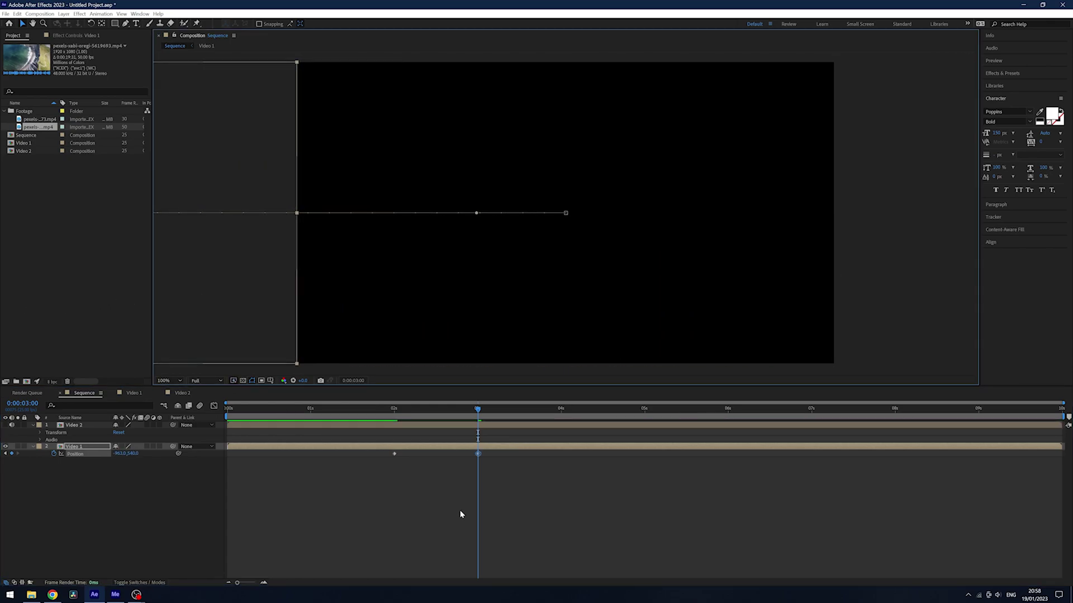
click(517, 527)
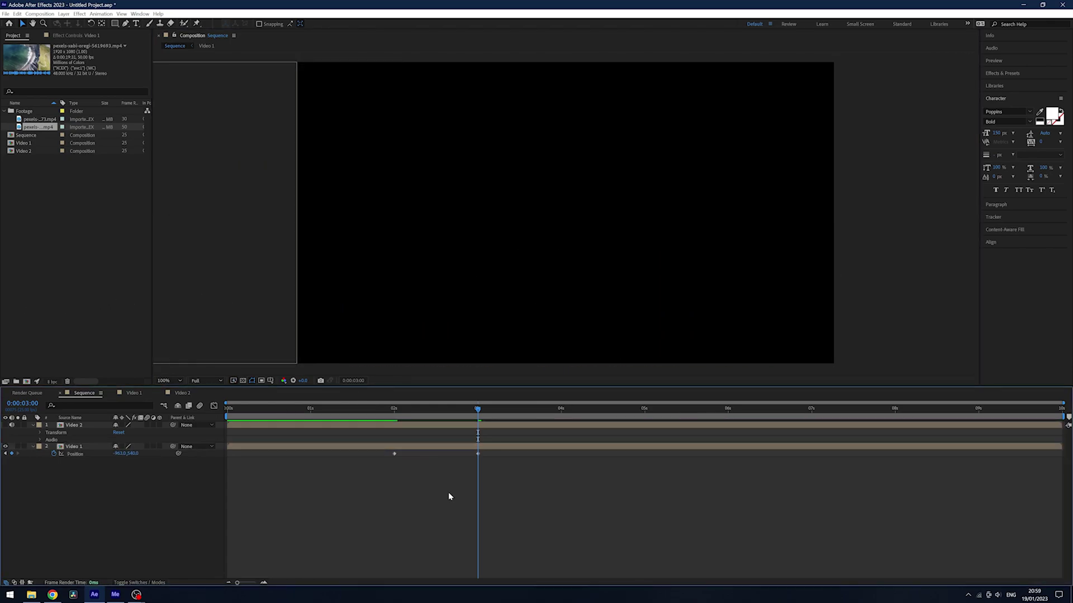
Preview the desert clip's slide-off between the 2 and 3 second keyframes
drag(570, 516, 374, 457)
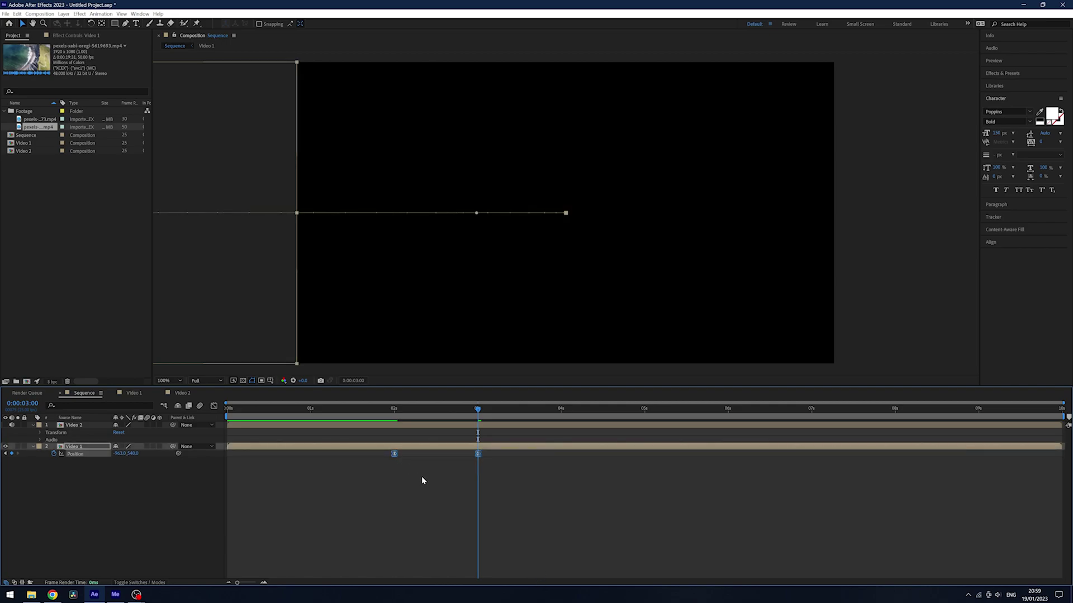
drag(482, 420, 384, 419)
key(space)
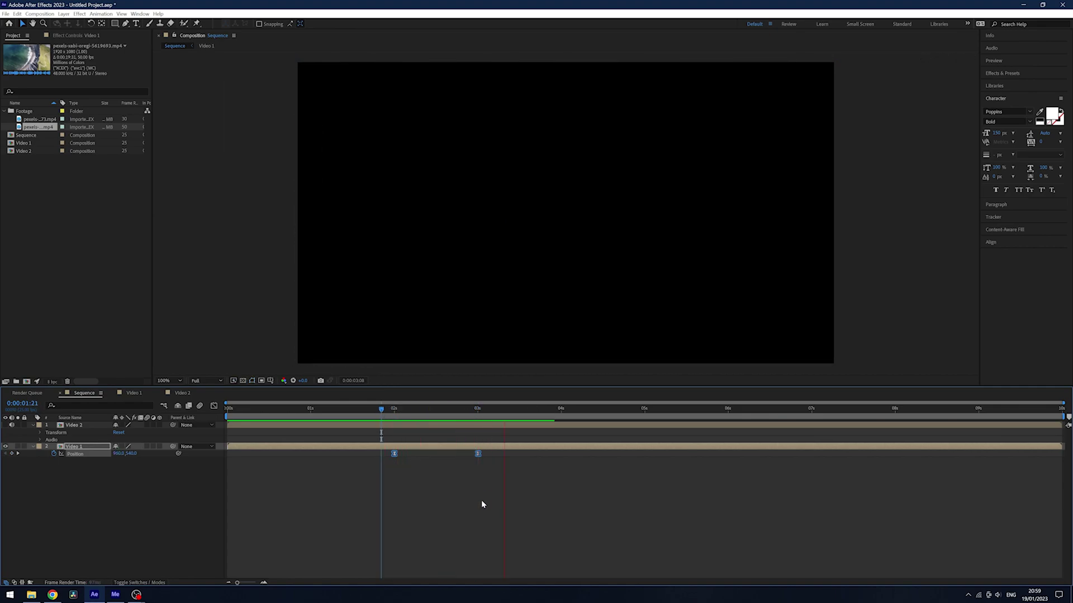
key(space)
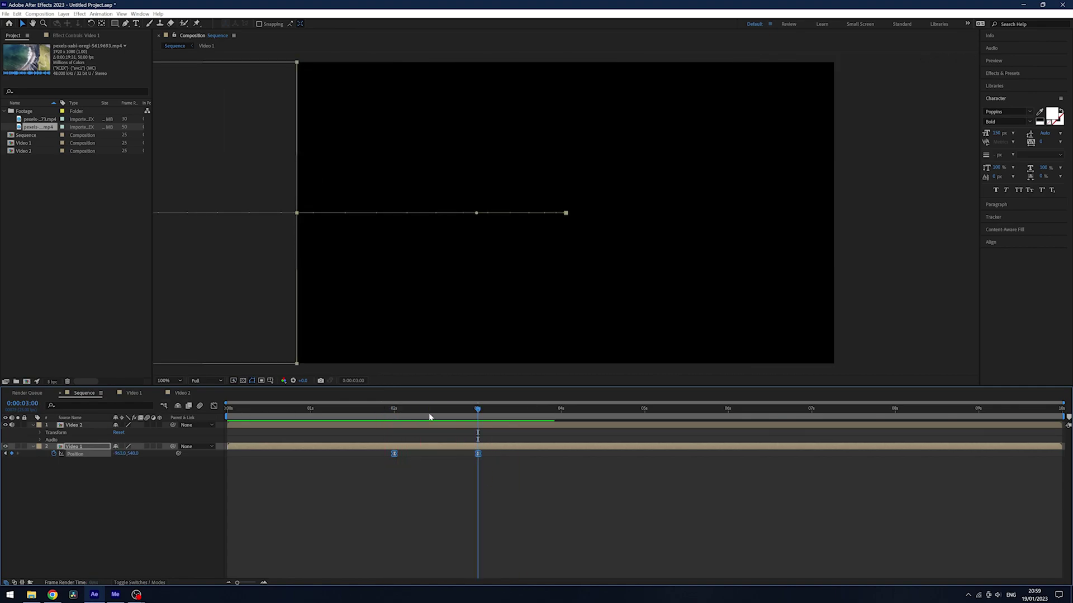
key(ctrl+Up)
key(Page_Up)
key(Page_Up)
key(Page_Up)
key(Page_Up)
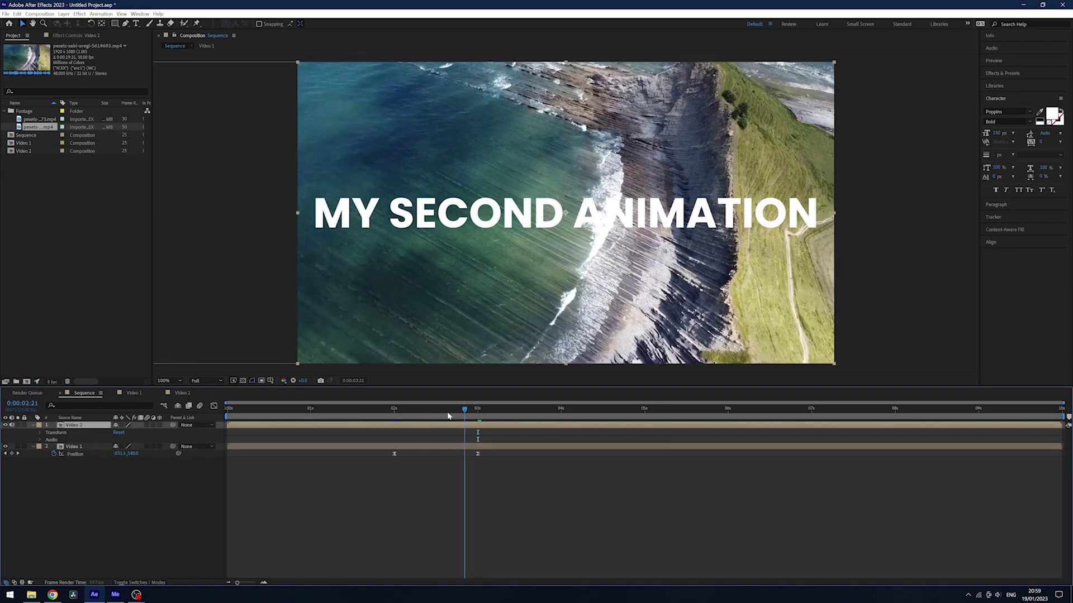
drag(437, 417, 483, 428)
At the 3-second keyframe, pick-whip Video 2 toward Video 1 and preview the transition
click(577, 518)
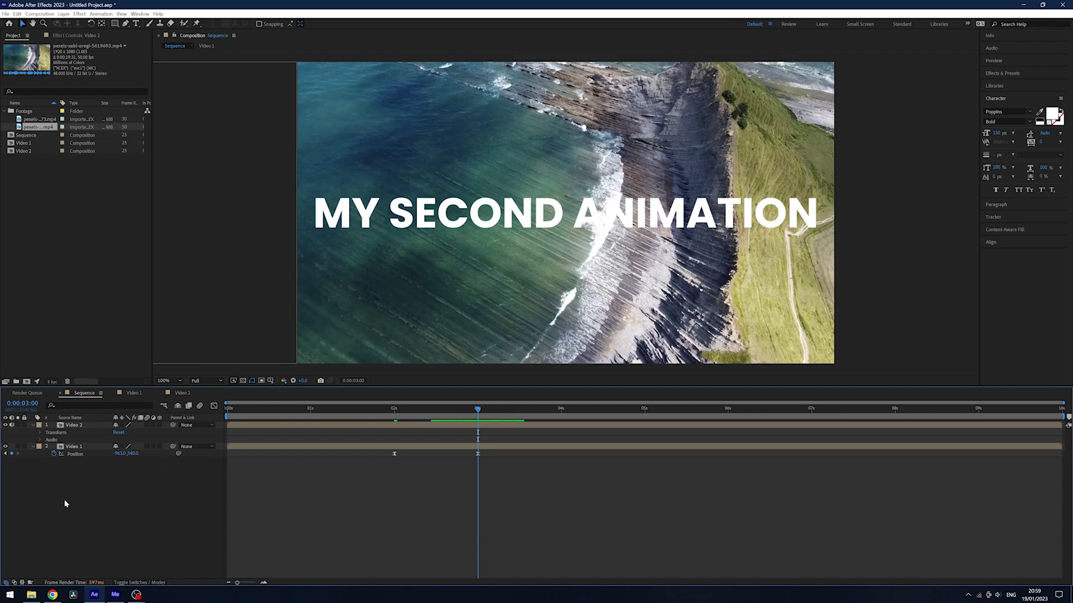
drag(478, 409, 389, 427)
key(k)
click(487, 448)
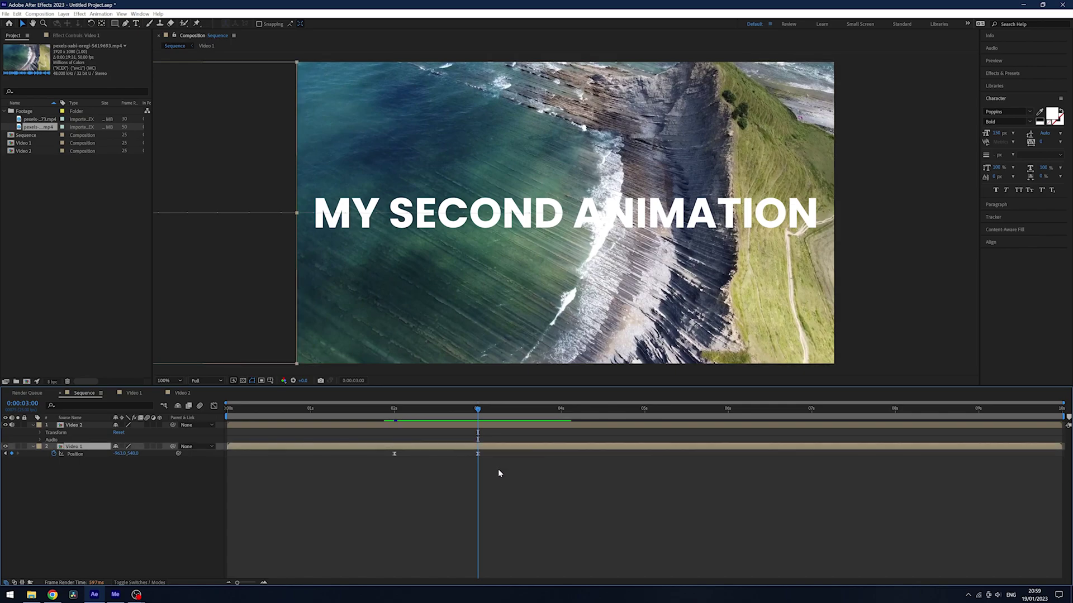
click(503, 428)
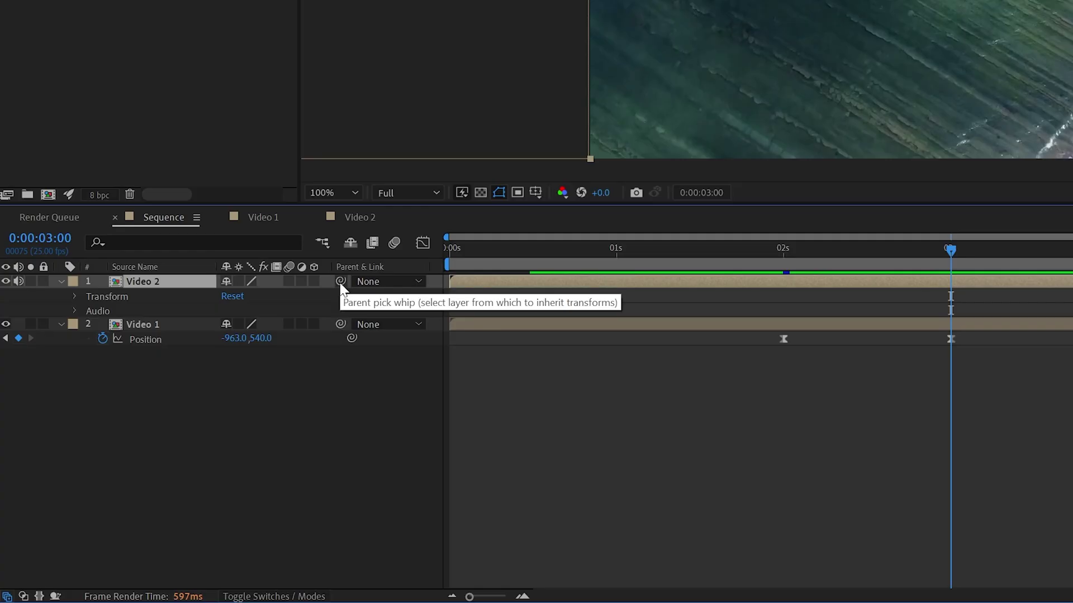
drag(340, 281, 159, 323)
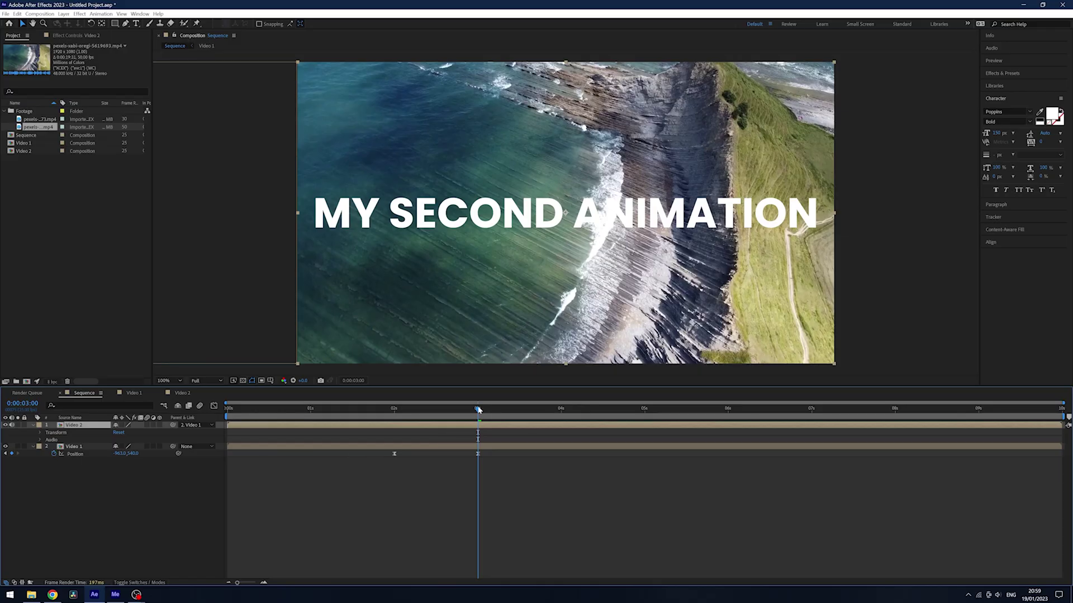
drag(478, 409, 387, 416)
key(space)
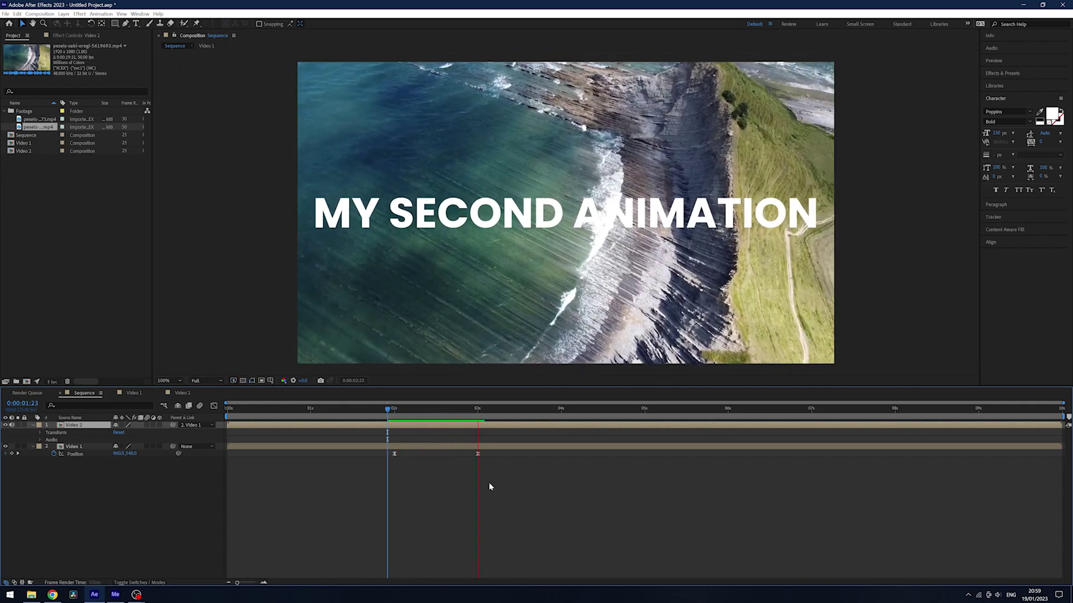
key(space)
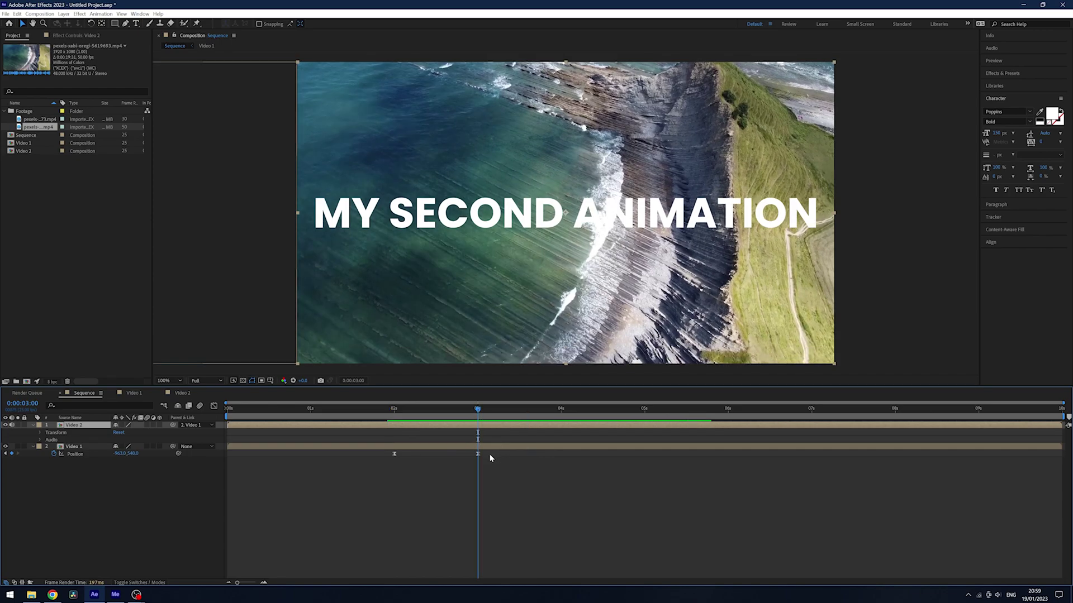
Try parenting Video 2 to Video 1 at 2 seconds, check the motion, then undo it
drag(478, 412, 396, 420)
drag(477, 432, 394, 432)
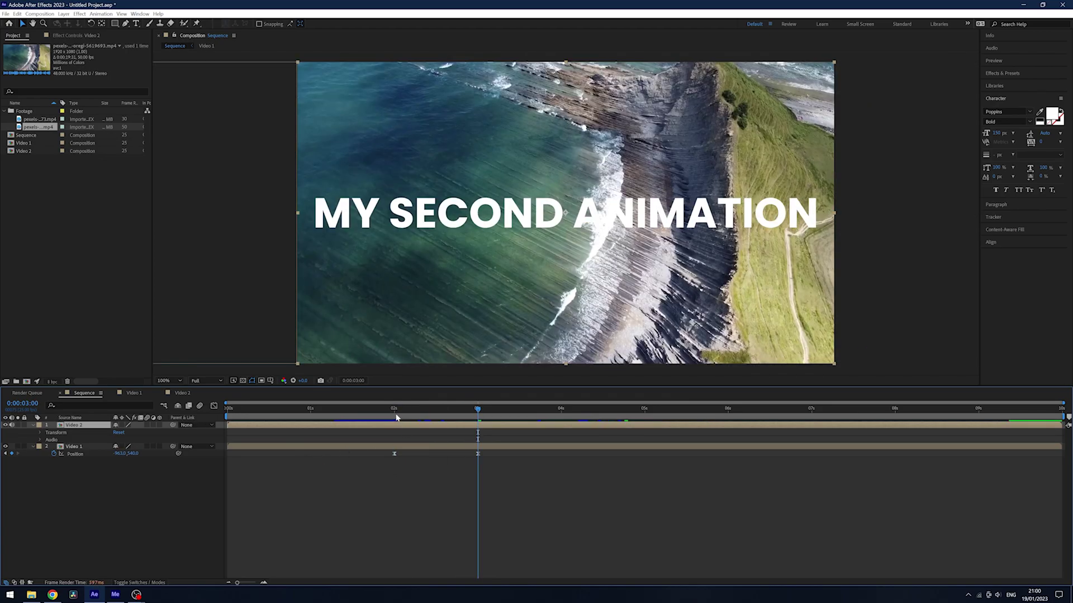
click(395, 416)
drag(478, 434, 407, 436)
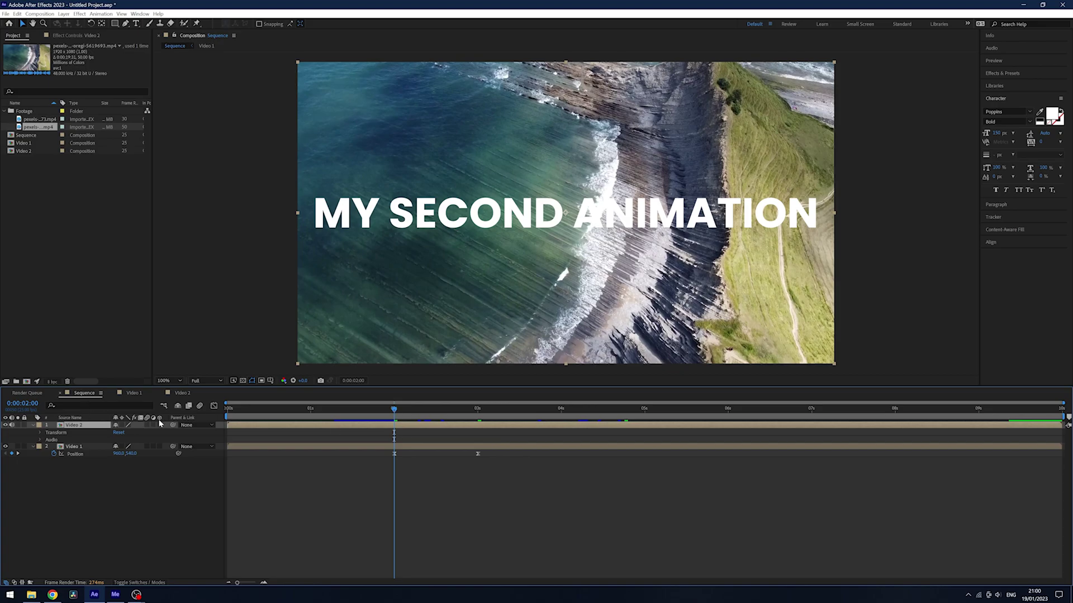
drag(173, 426, 73, 447)
mouse_move(394, 411)
mouse_down()
mouse_move(476, 418)
mouse_move(397, 419)
mouse_up()
key(ctrl+z)
Parent Video 2 to Video 1 at 3 seconds and preview the whole transition
click(478, 410)
drag(174, 428, 74, 447)
drag(479, 409, 396, 423)
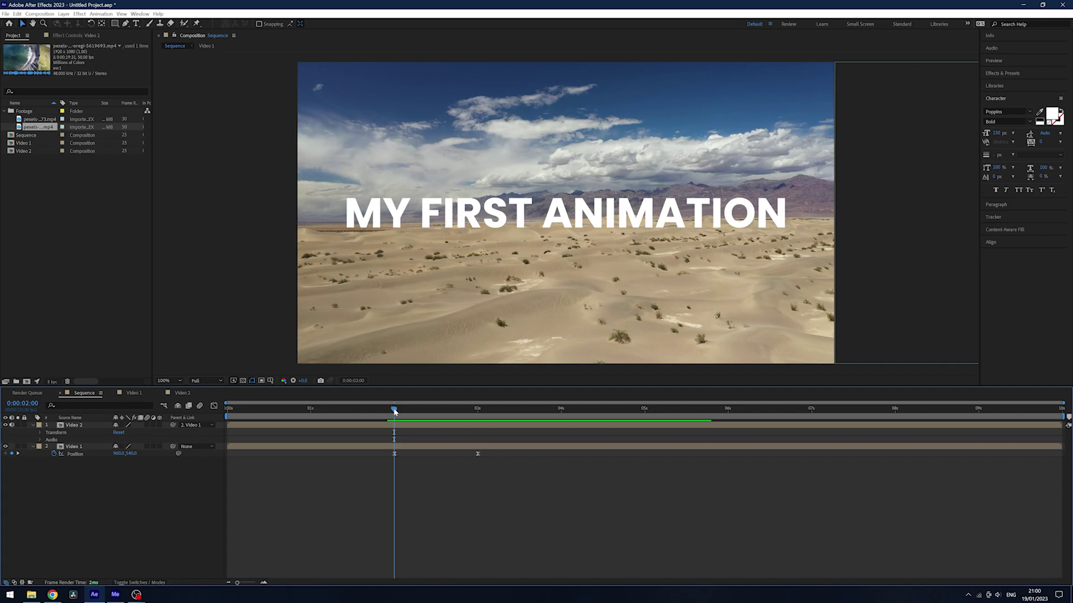
mouse_move(394, 412)
mouse_down()
mouse_move(462, 410)
mouse_move(395, 412)
mouse_up()
key(space)
drag(481, 414, 228, 417)
key(space)
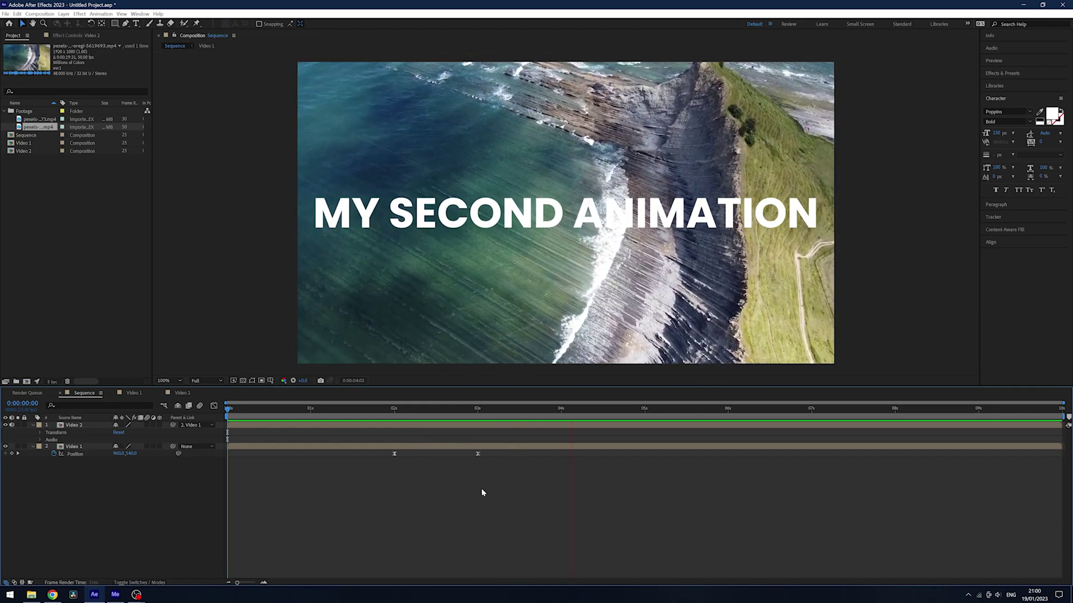
key(space)
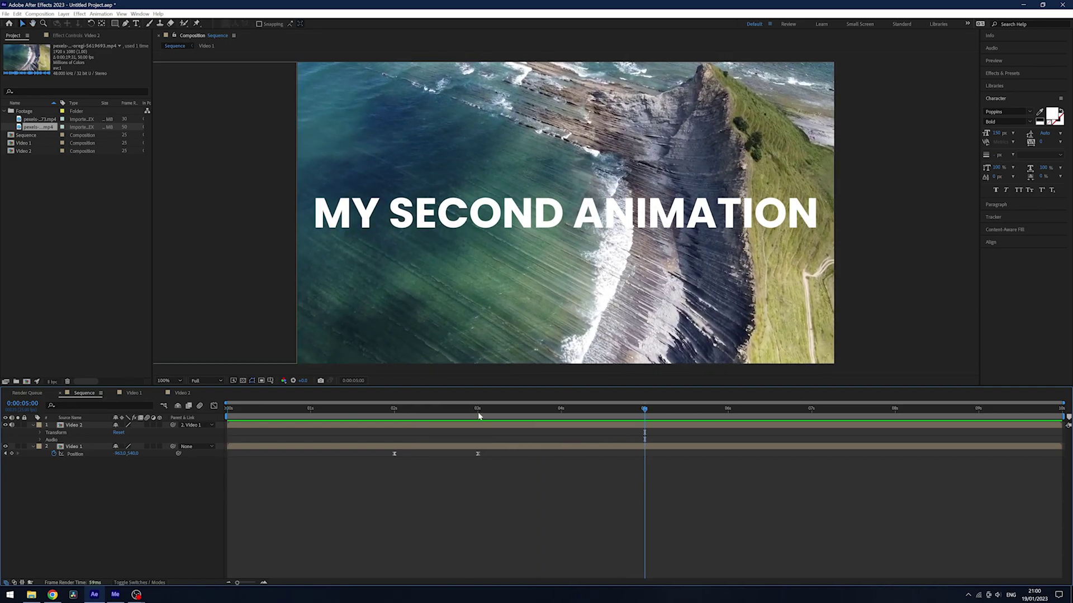
Inside Video 2, apply Gaussian Blur to the coastal footage with Blurriness 11.4
click(478, 414)
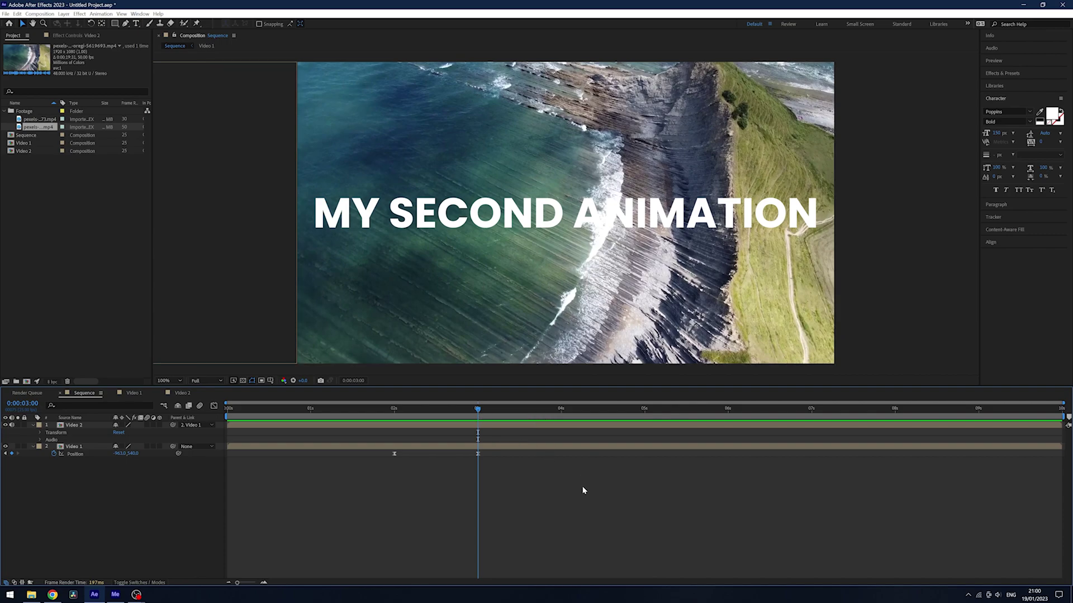
double_click(510, 426)
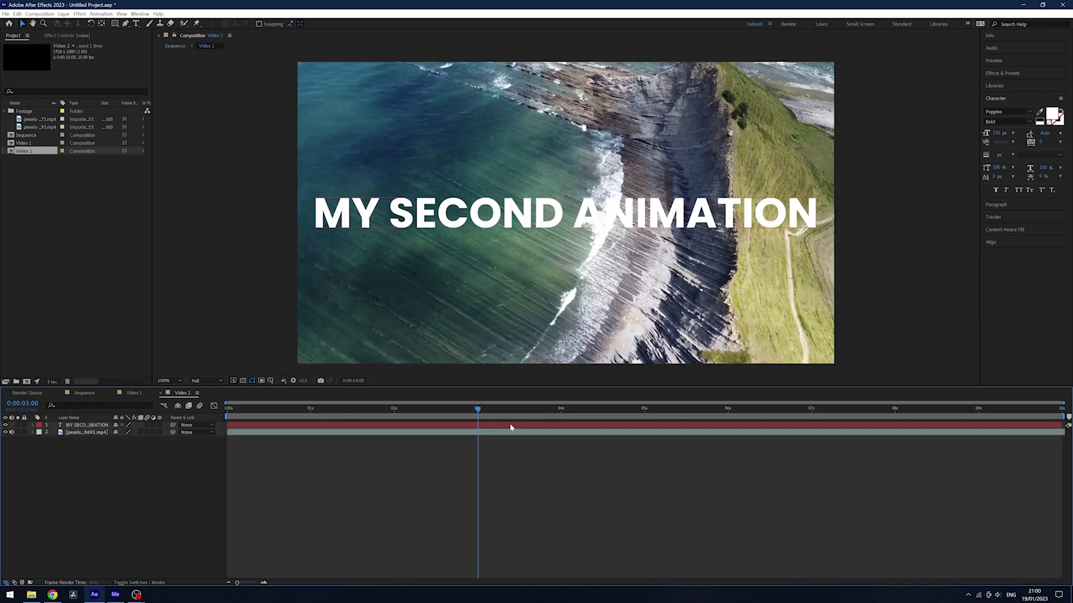
click(1019, 73)
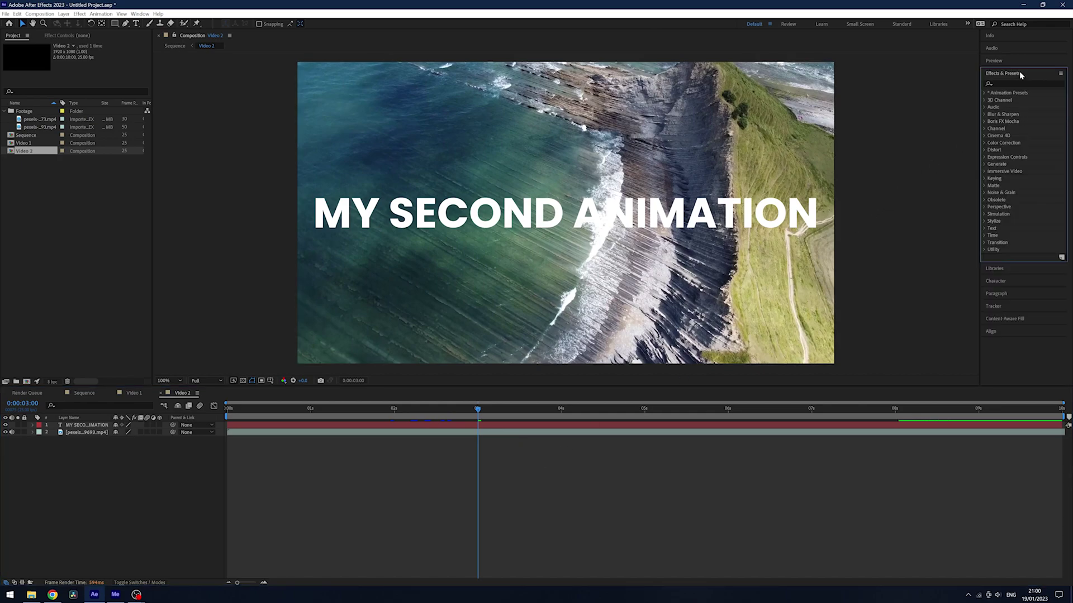
click(607, 434)
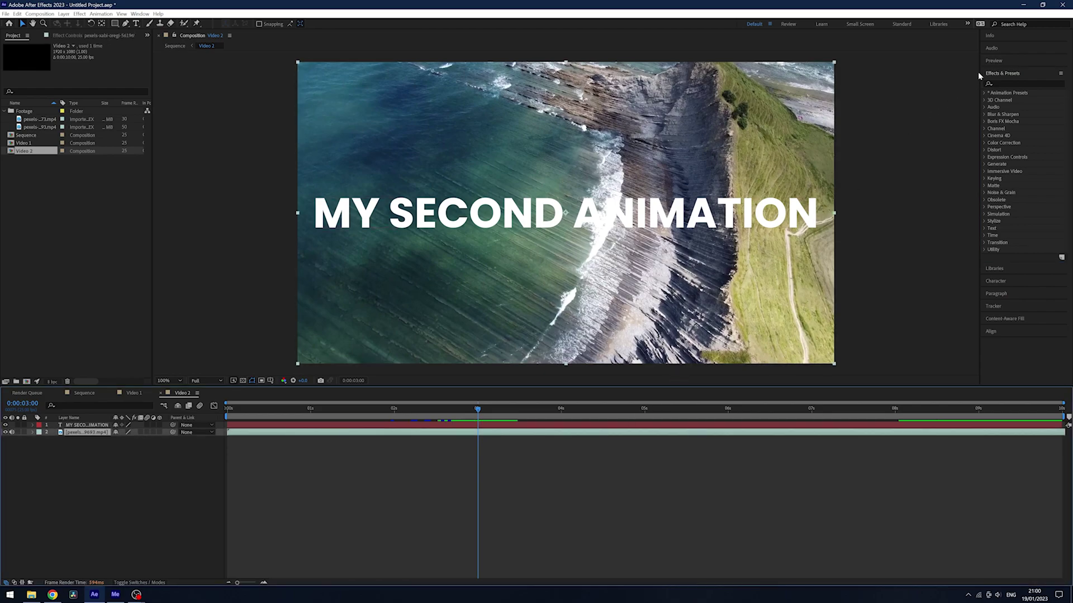
click(1018, 82)
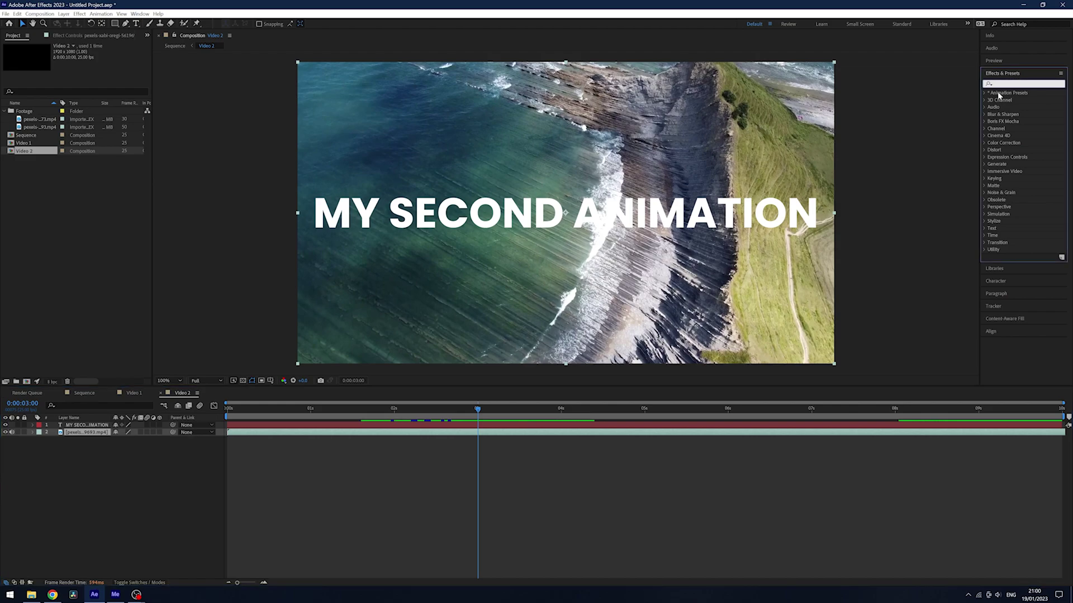
text(blur)
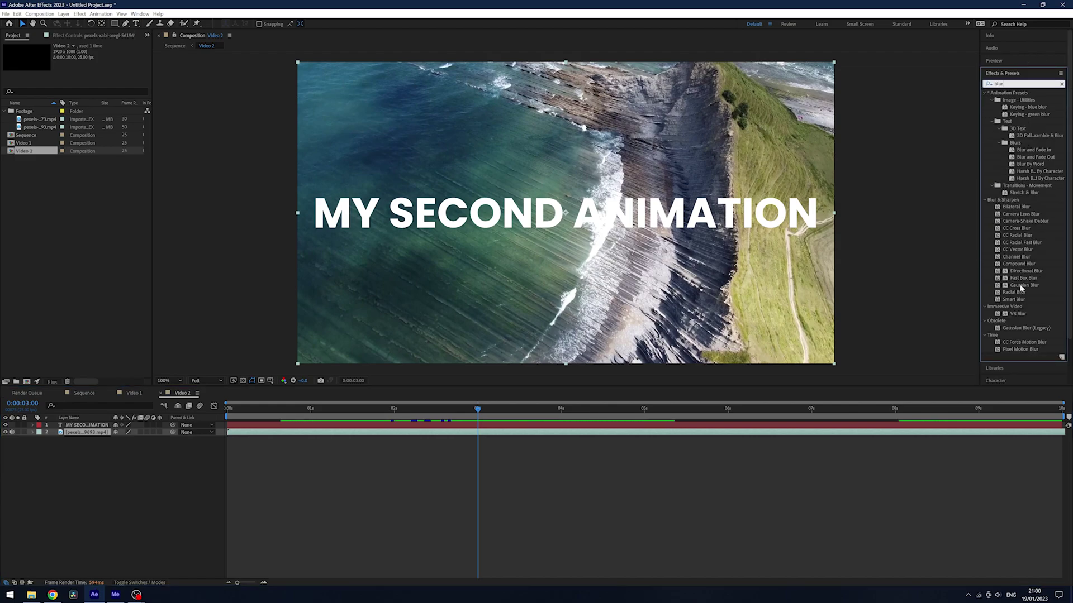
drag(1021, 288, 78, 438)
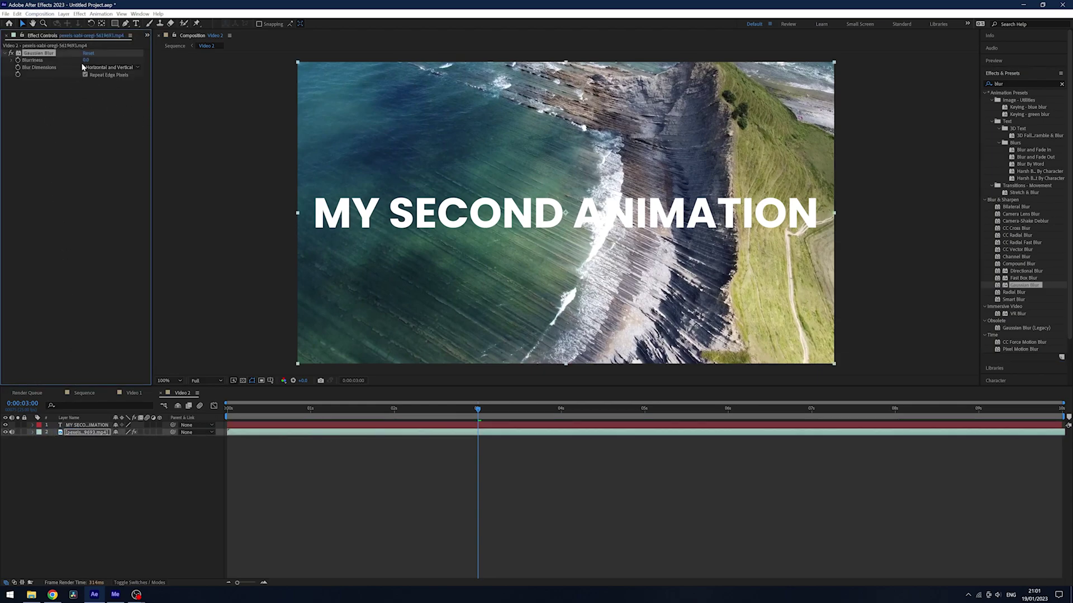
drag(85, 60, 172, 73)
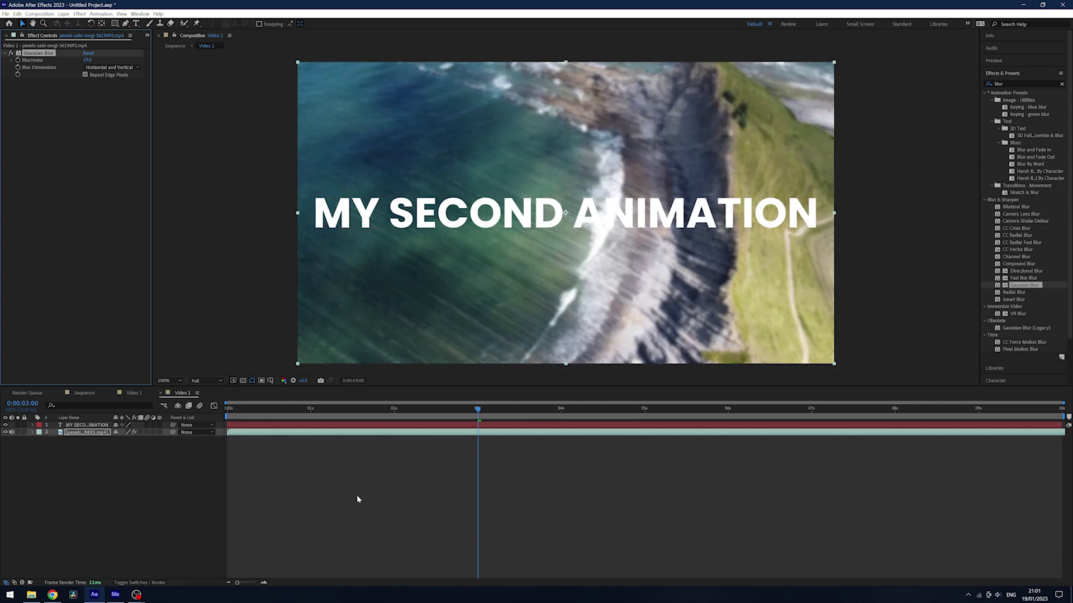
Set the coastal footage layer's Opacity to 50%
click(112, 502)
click(76, 432)
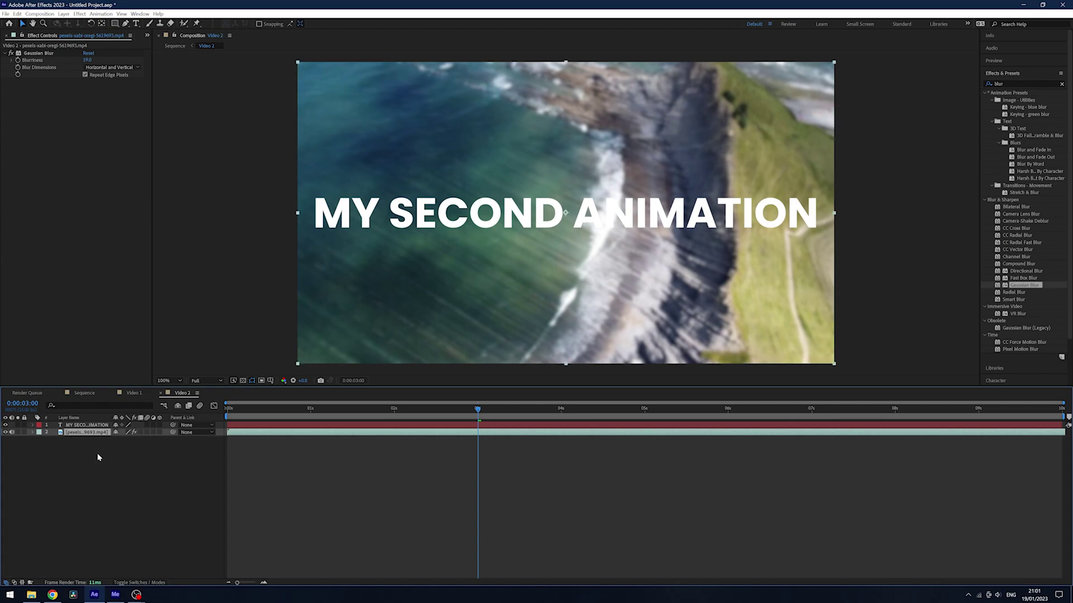
key(t)
click(118, 439)
text(50)
key(Return)
click(545, 560)
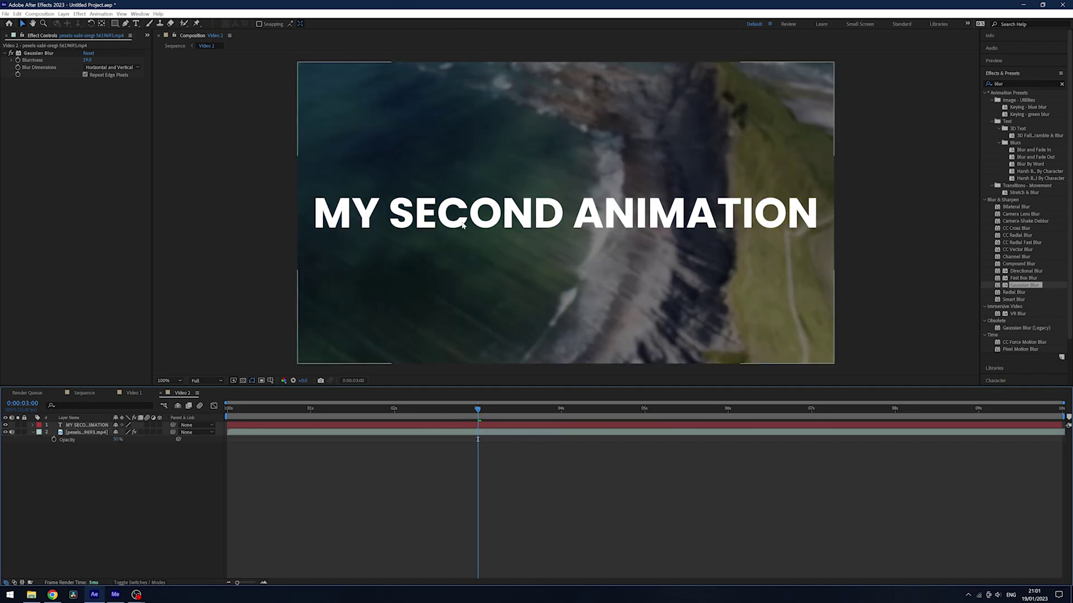
Back in Sequence, review the slide transition and park the playhead at 2 seconds
click(82, 393)
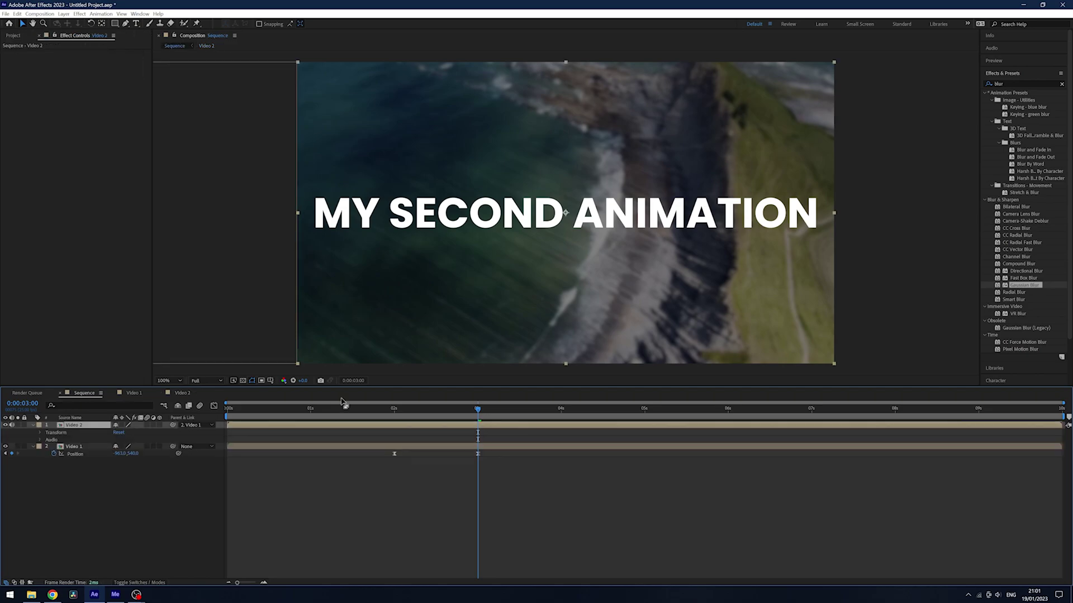
drag(486, 409, 342, 410)
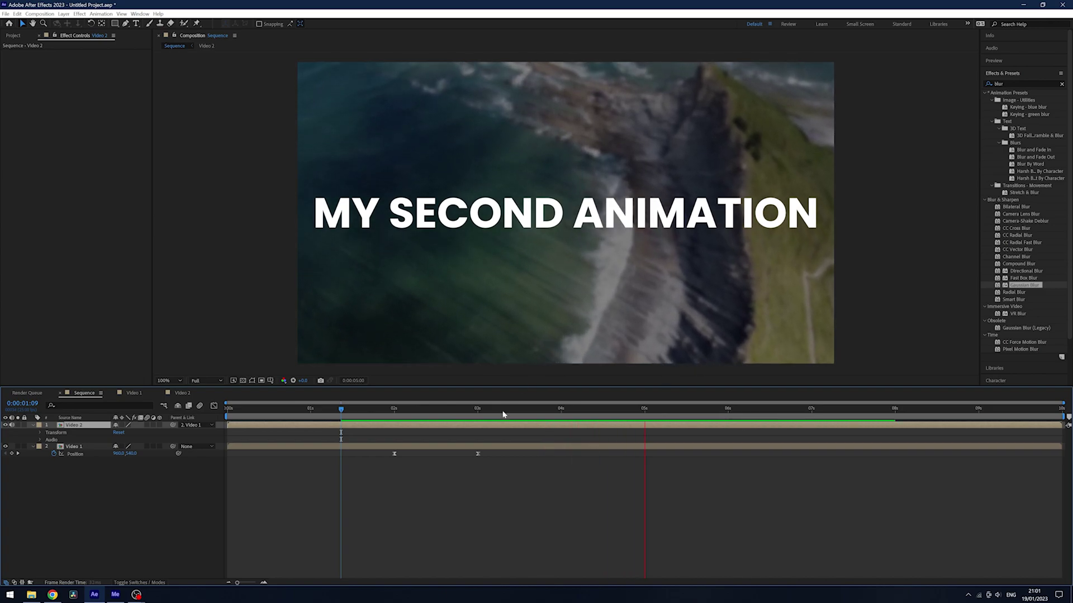
key(space)
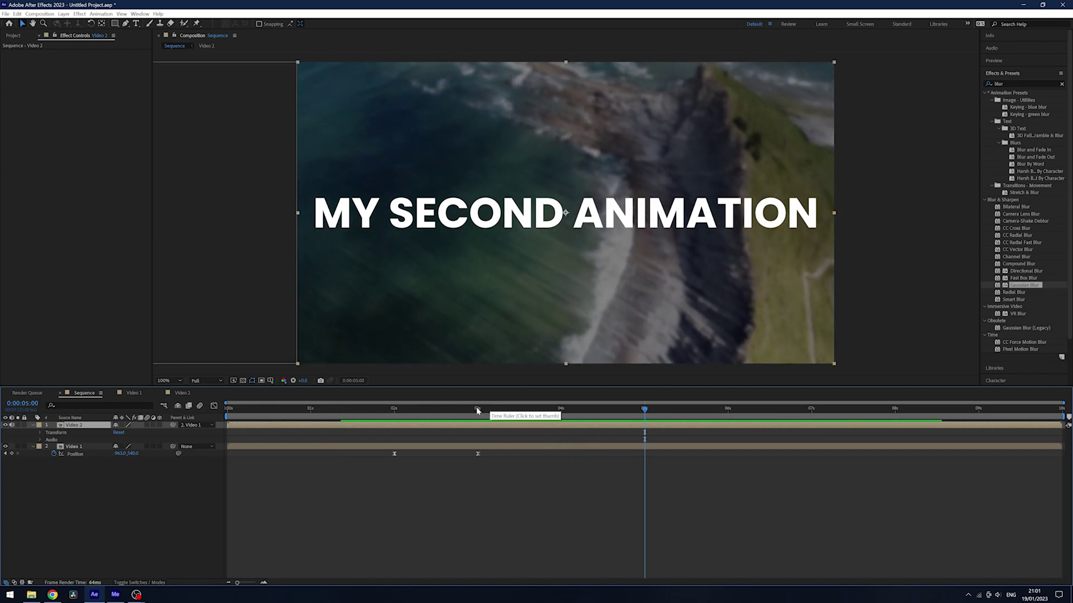
click(477, 412)
drag(476, 415, 394, 413)
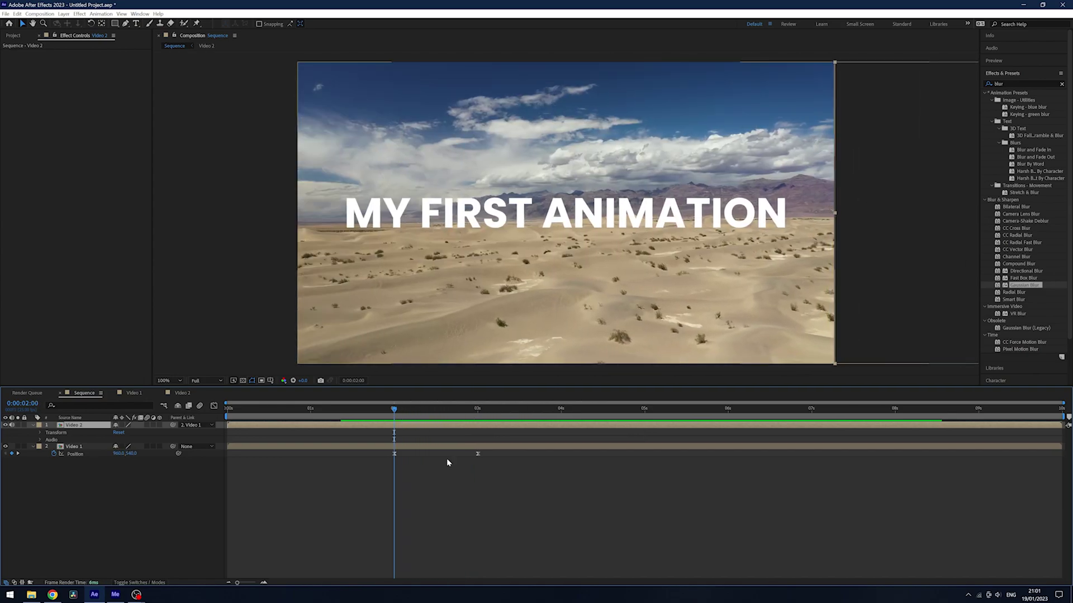
click(474, 486)
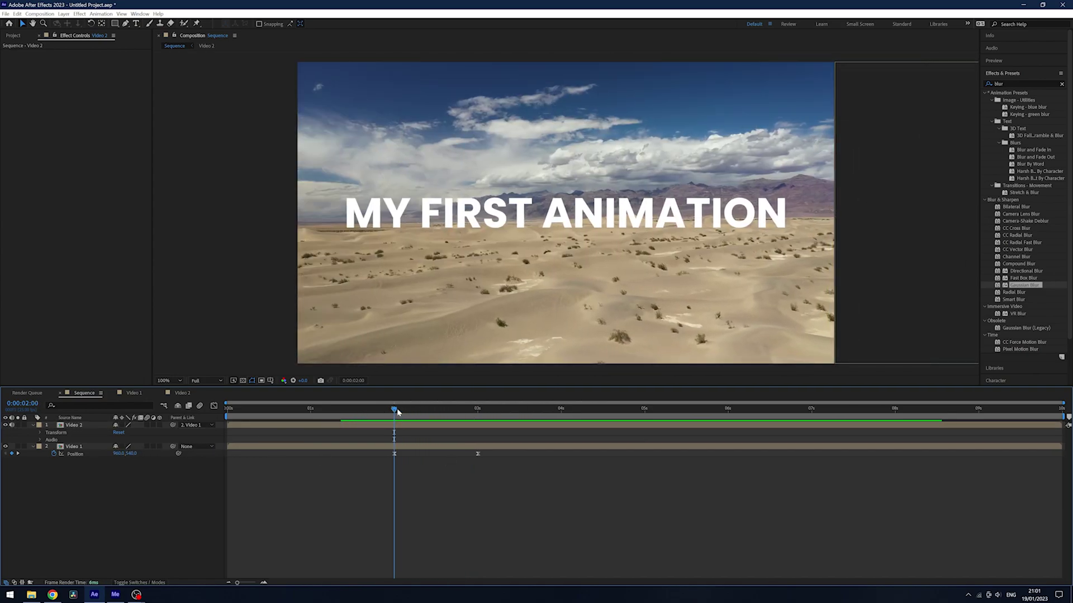
drag(398, 409, 460, 415)
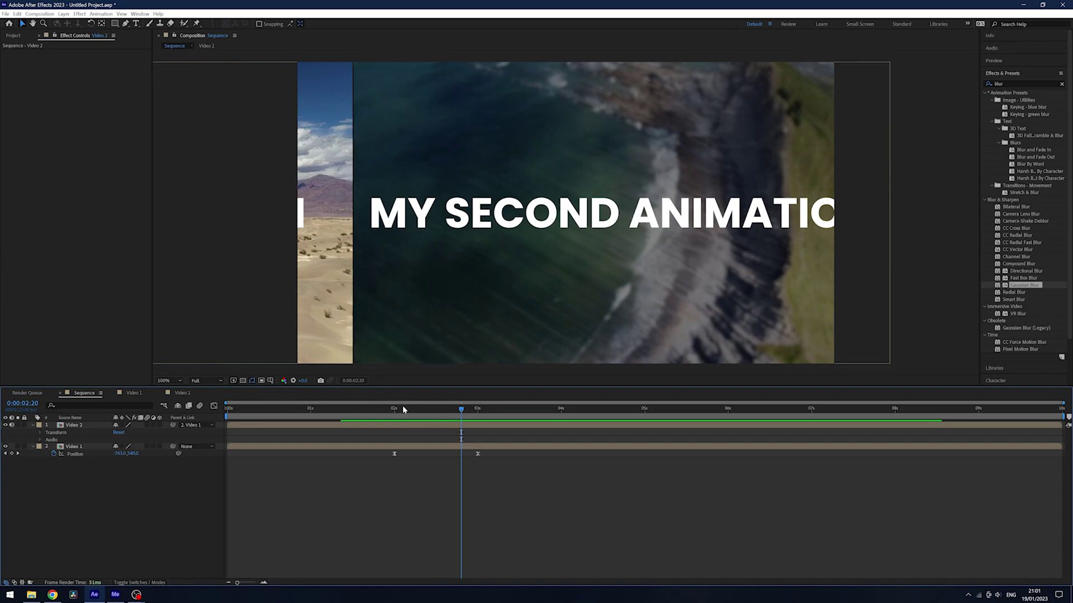
click(394, 411)
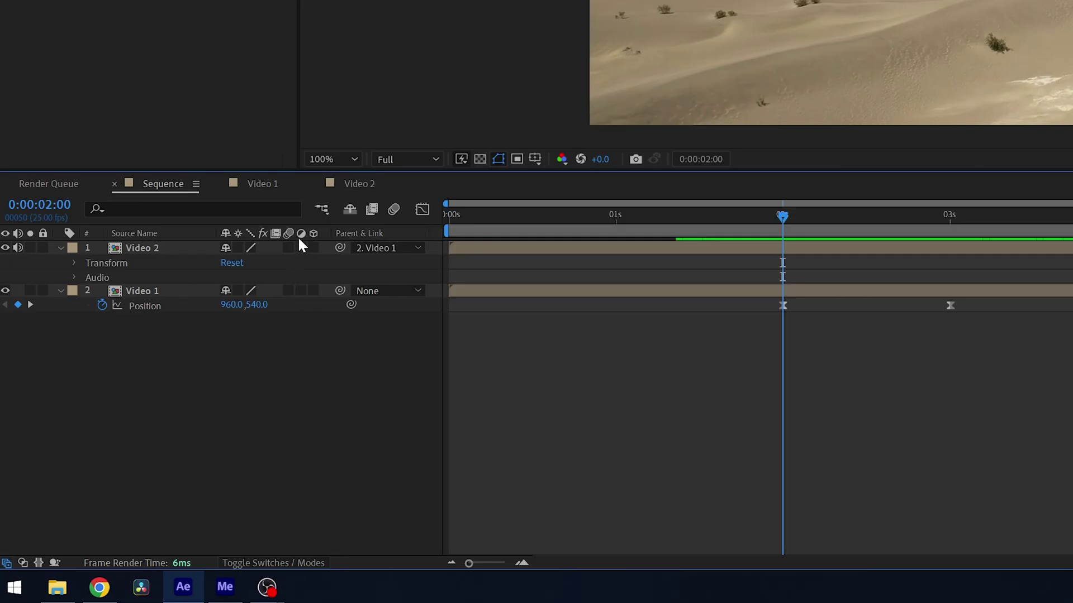
Enable motion blur on the Video 2 and Video 1 layers and preview the transition
click(288, 247)
click(289, 290)
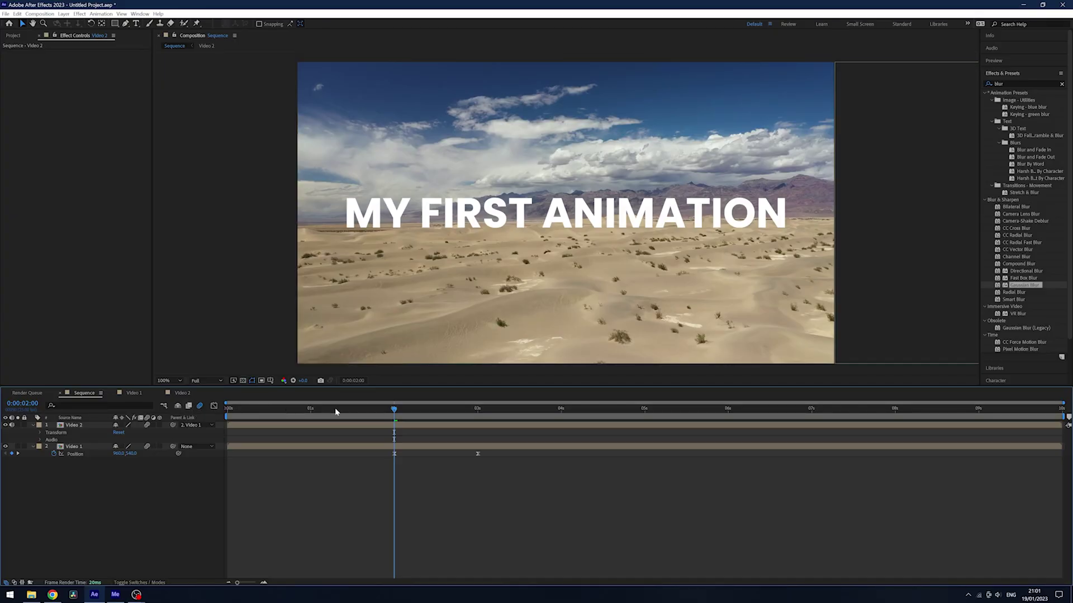
drag(395, 411, 371, 409)
key(space)
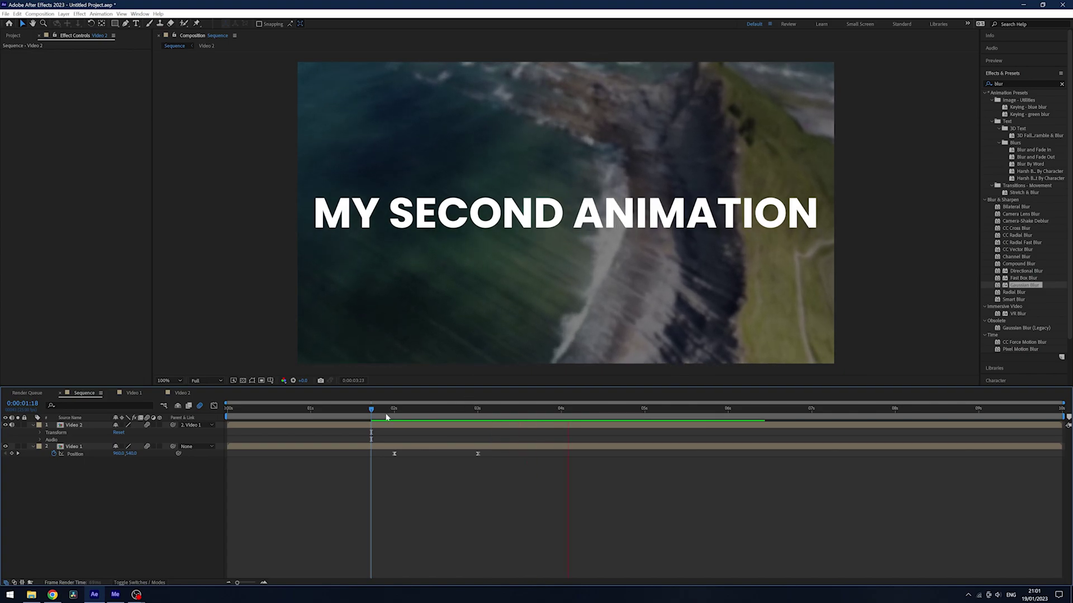
click(388, 410)
key(space)
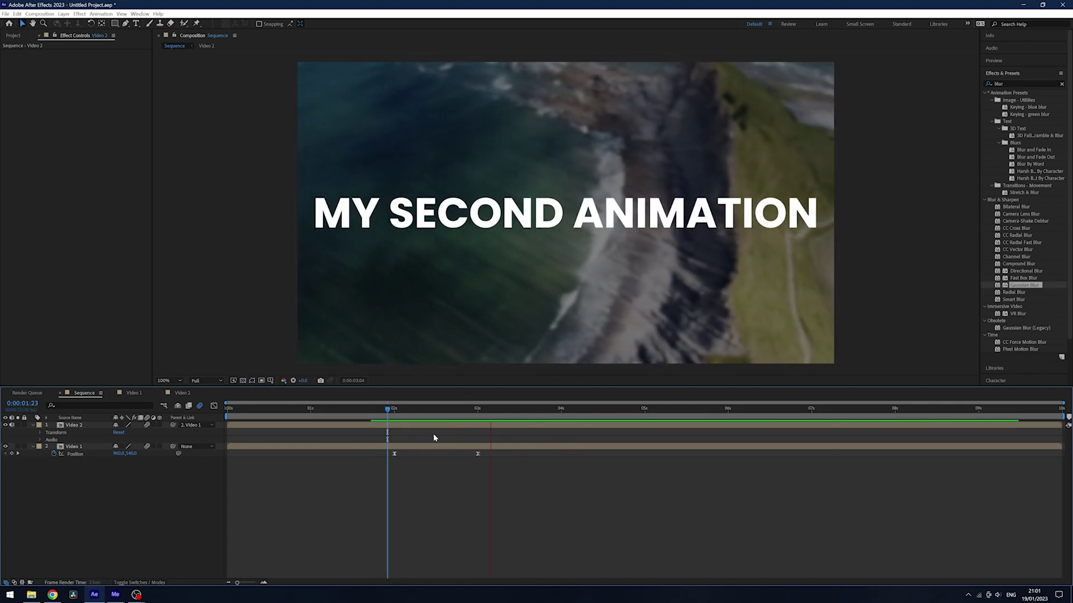
key(space)
End the work area at 0:00:05:00 and preview it from the start
drag(478, 413, 655, 441)
drag(721, 450, 644, 447)
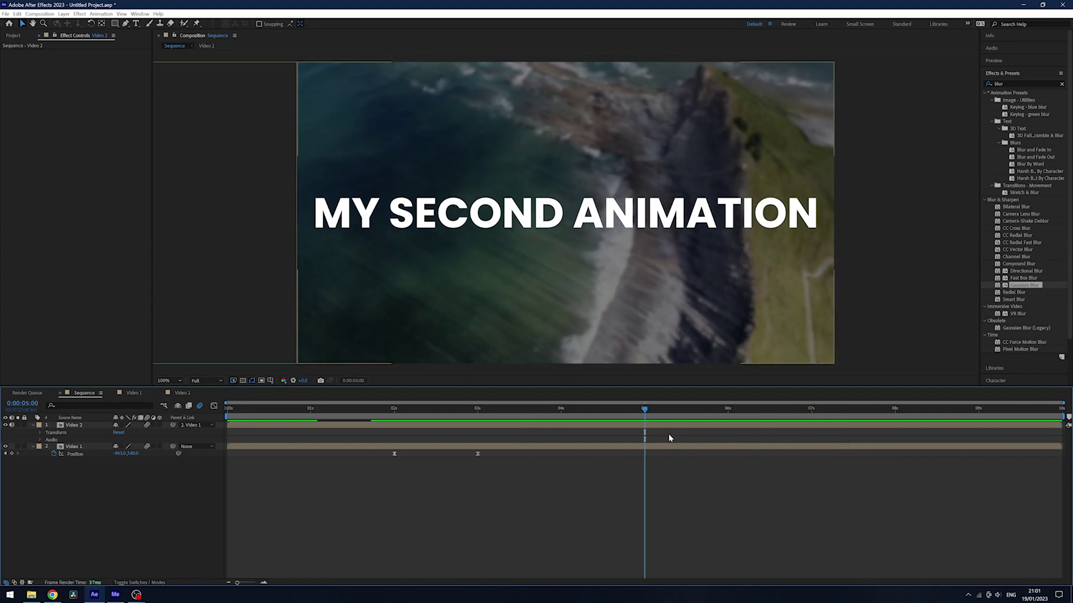
key(n)
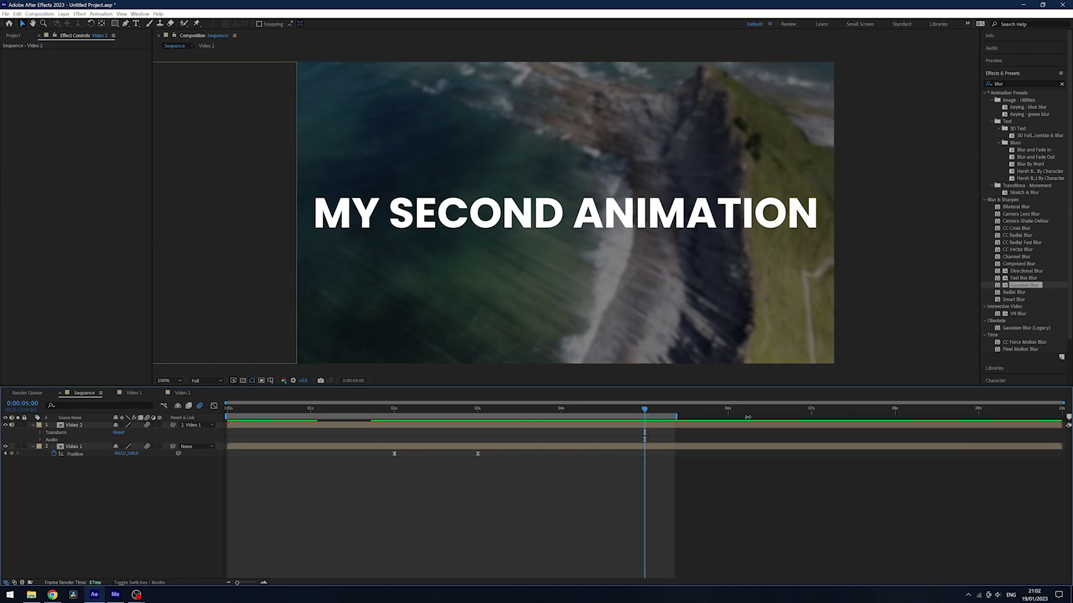
drag(779, 416, 645, 417)
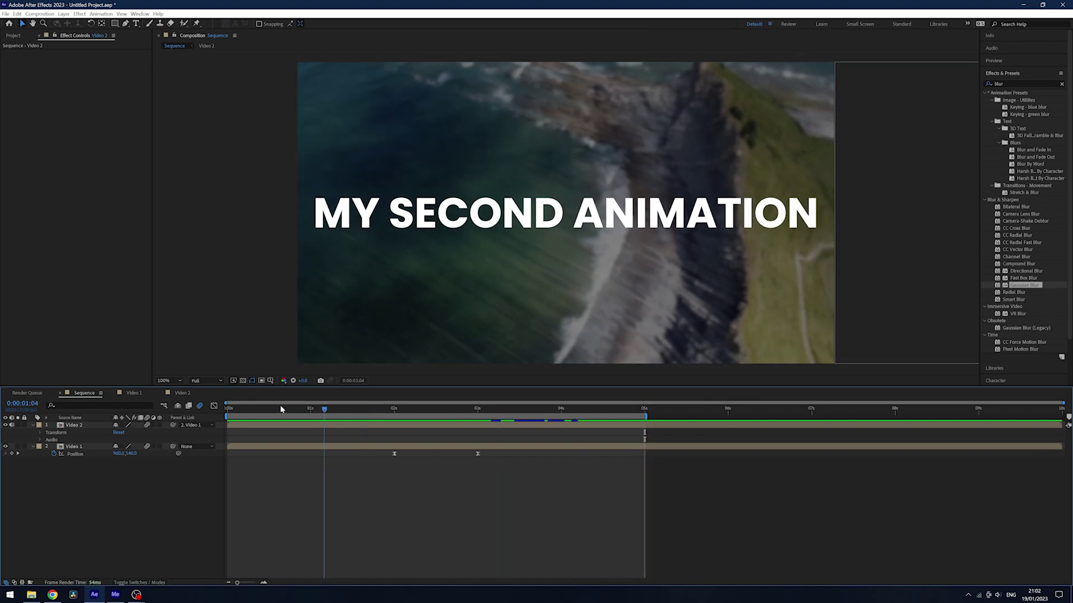
key(Home)
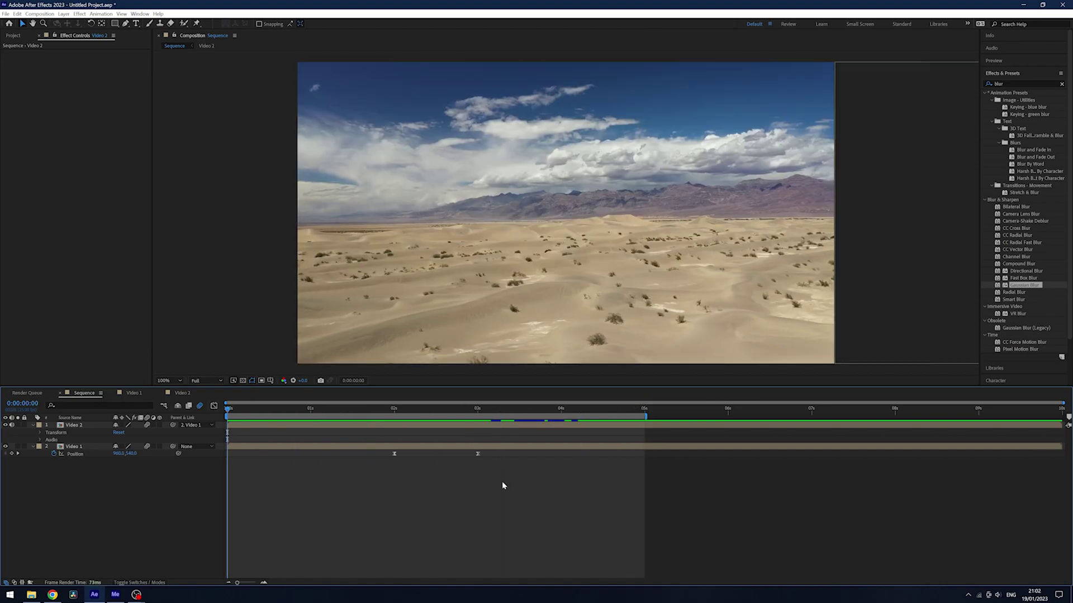
key(space)
key(space)
Select the Sequence composition and add it to the Adobe Media Encoder queue via File > Export
click(13, 36)
click(28, 138)
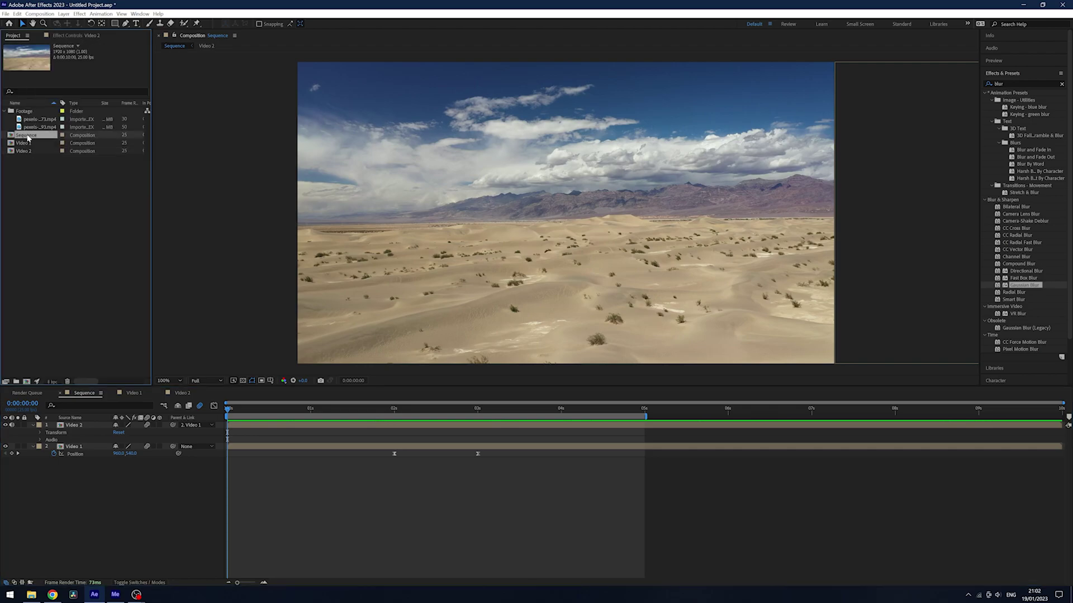
click(6, 14)
mouse_move(31, 140)
click(167, 139)
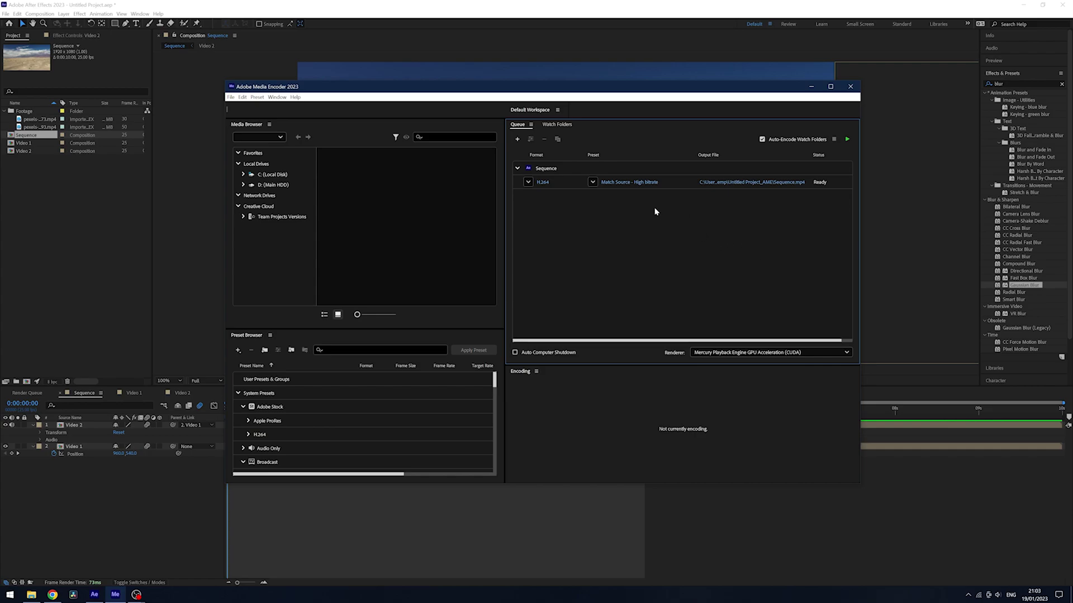
Keep H.264 format and set the output file to Sequence.mp4 on the Desktop
click(542, 183)
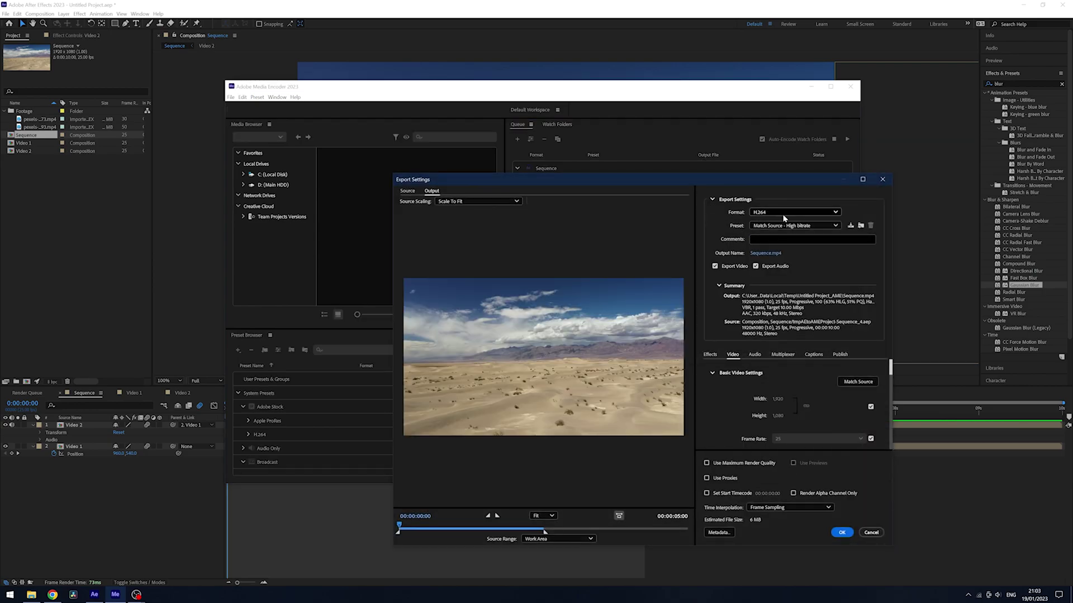
click(790, 213)
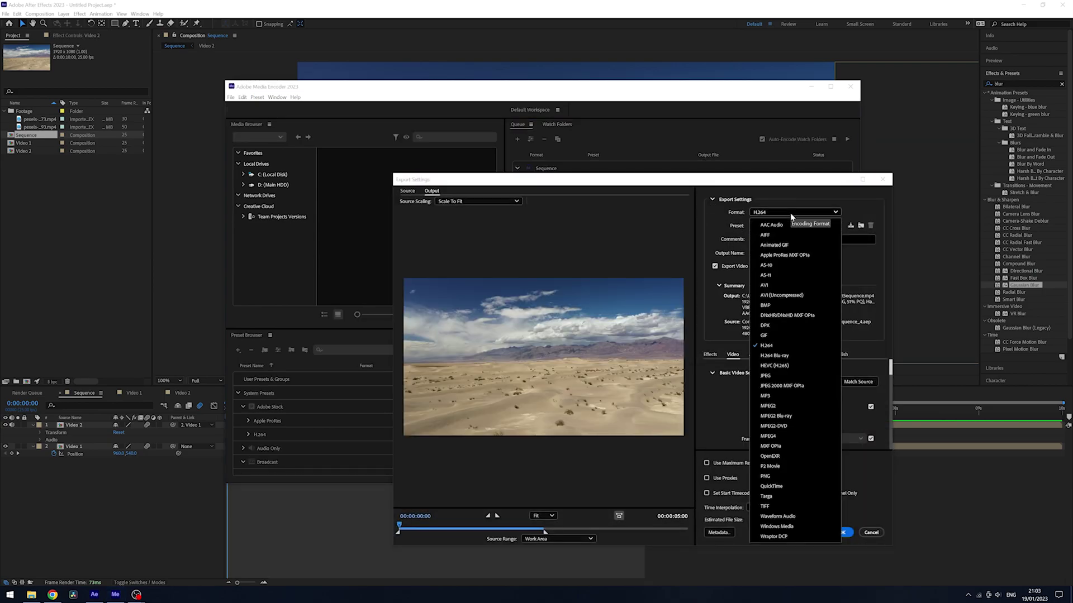
click(872, 333)
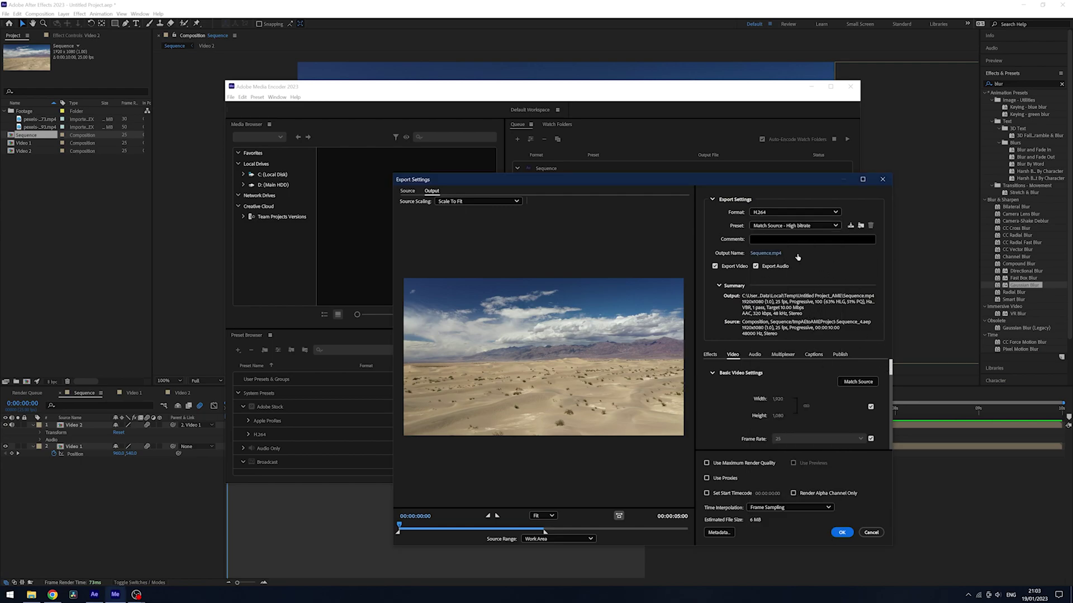
drag(757, 180, 753, 140)
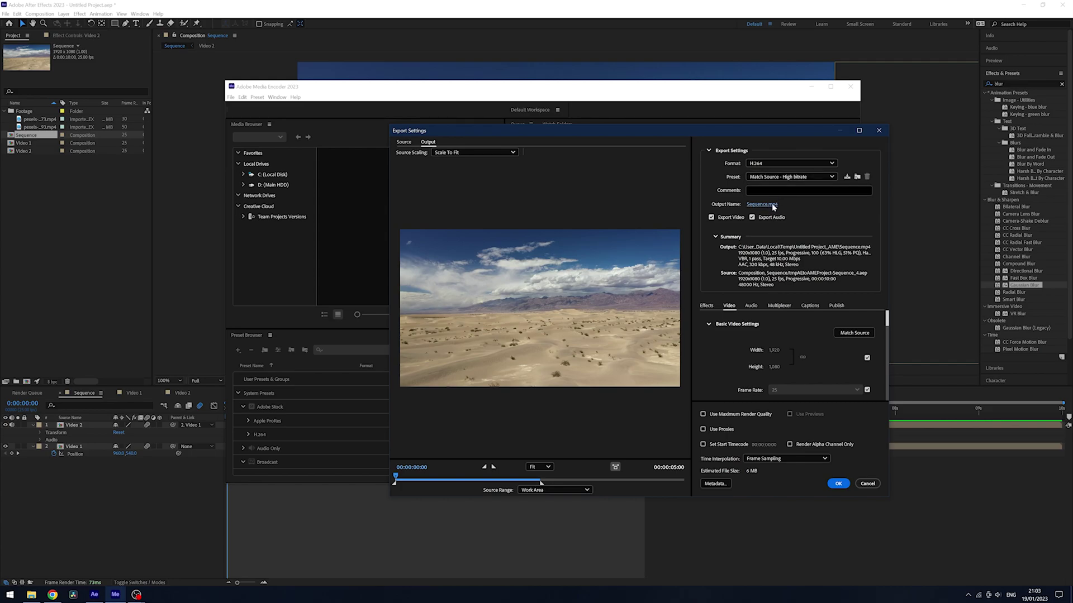
click(774, 207)
click(426, 204)
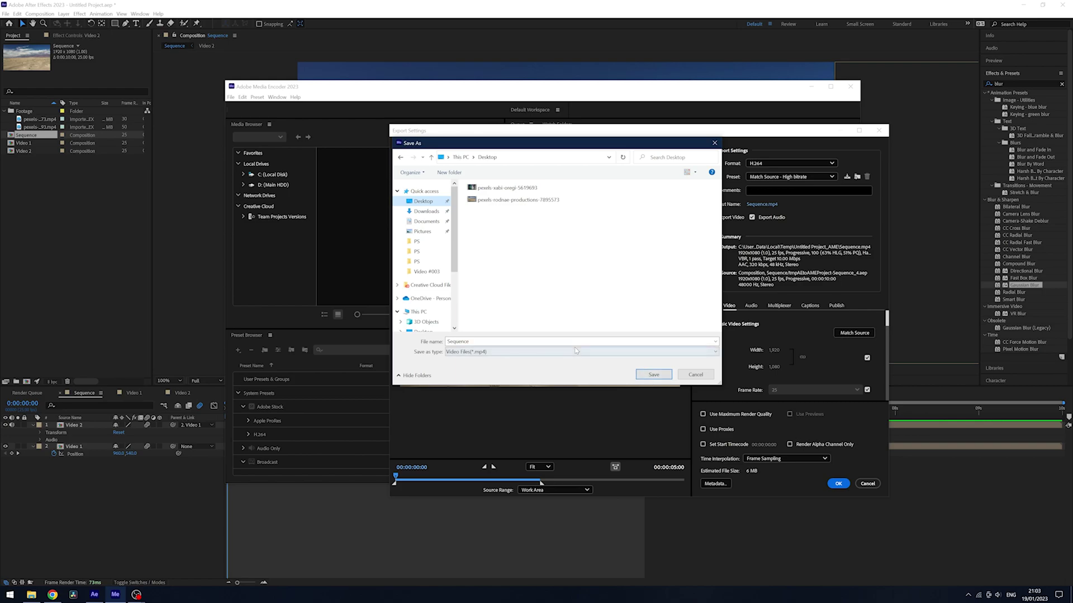
click(651, 375)
click(651, 378)
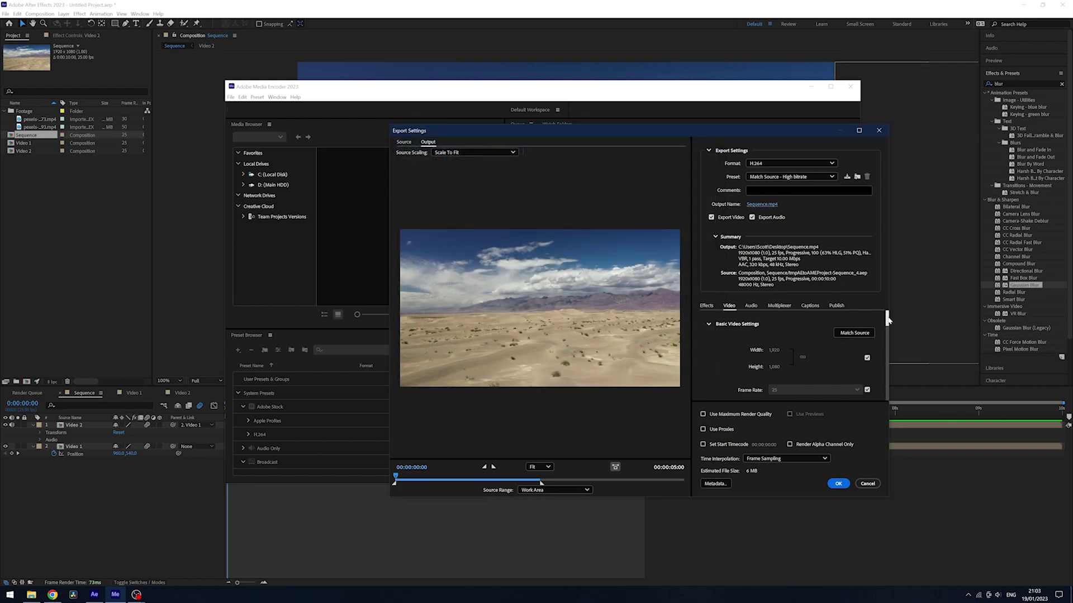
drag(889, 317, 904, 381)
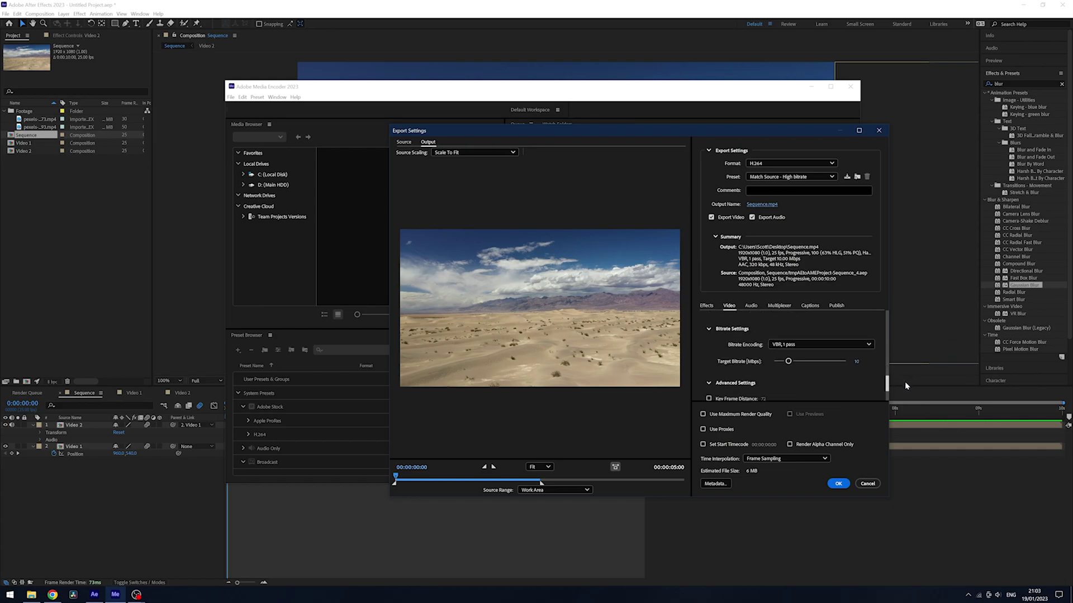
Use VBR 1-pass encoding with a 16 Mbps target bitrate and apply the settings
click(867, 346)
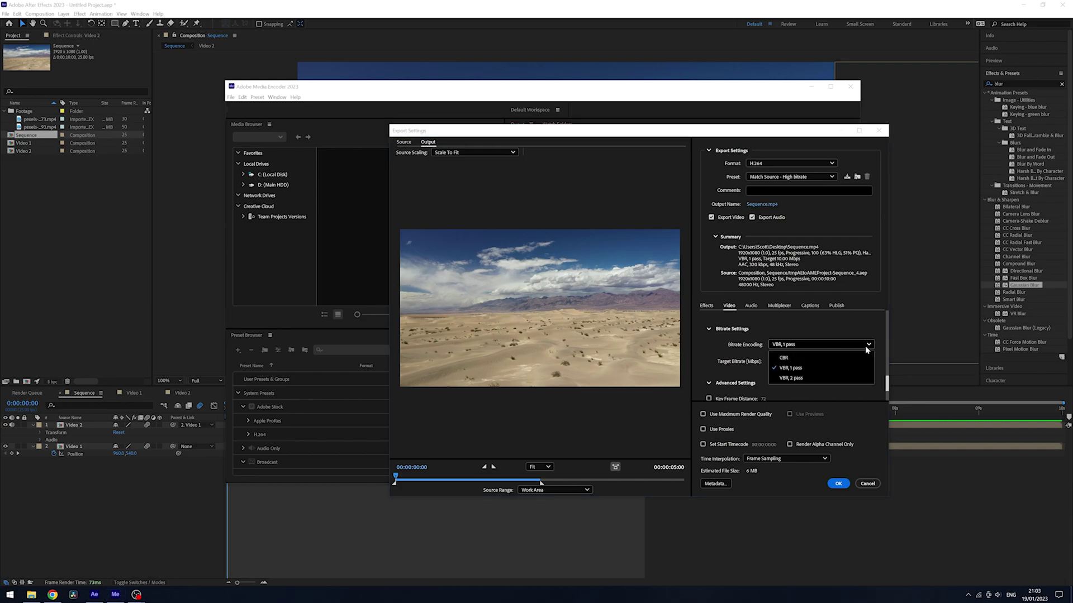
click(832, 372)
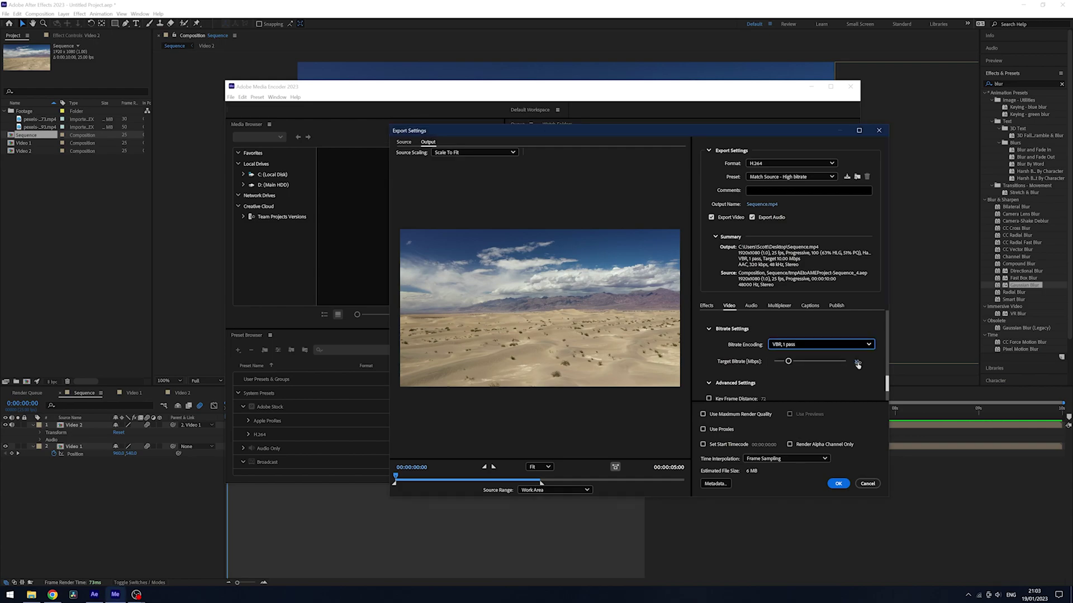
click(861, 363)
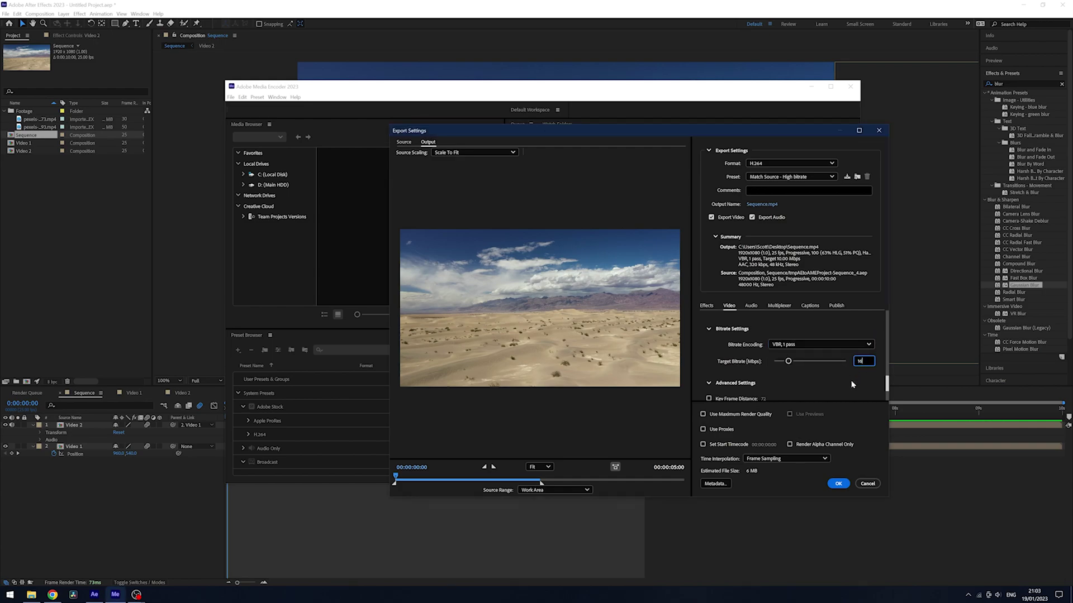
text(16)
key(Return)
click(838, 483)
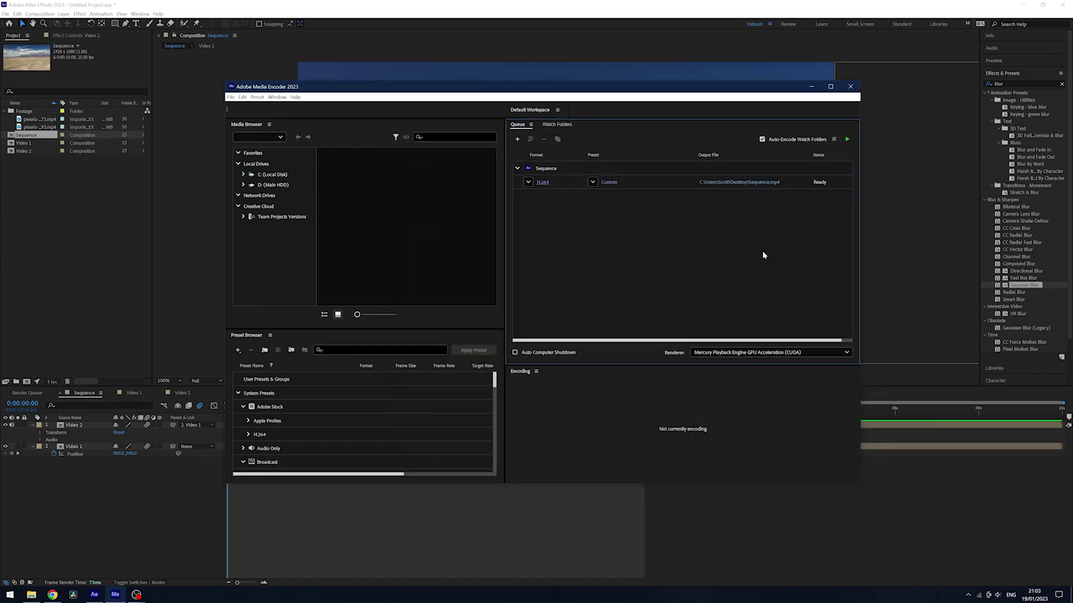
Start the queue to encode Sequence to Sequence.mp4
click(847, 139)
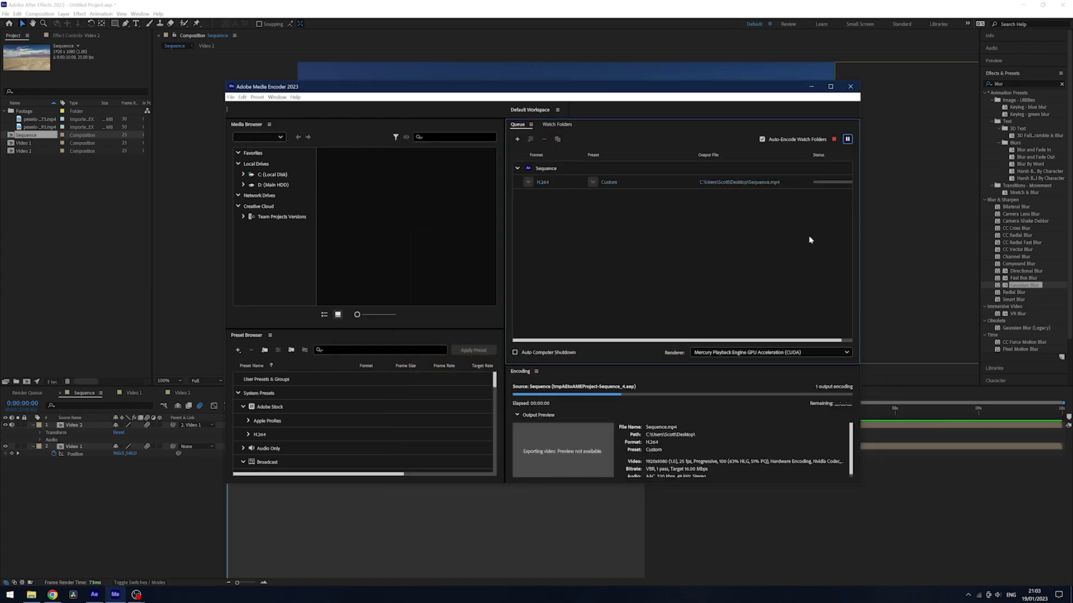